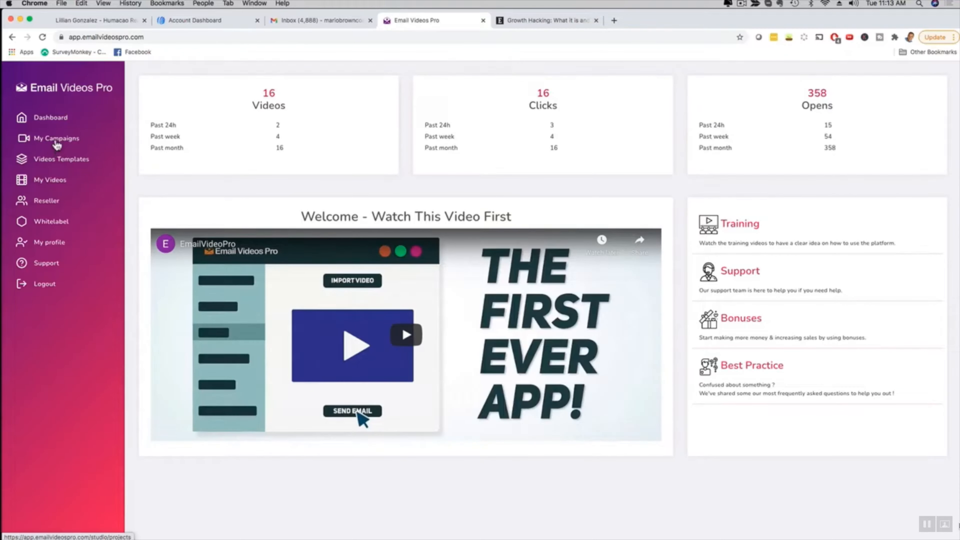
- Create a new campaign with "jv demo" as both the video title and the description, and continue to the video source selection
left_click(43, 141)
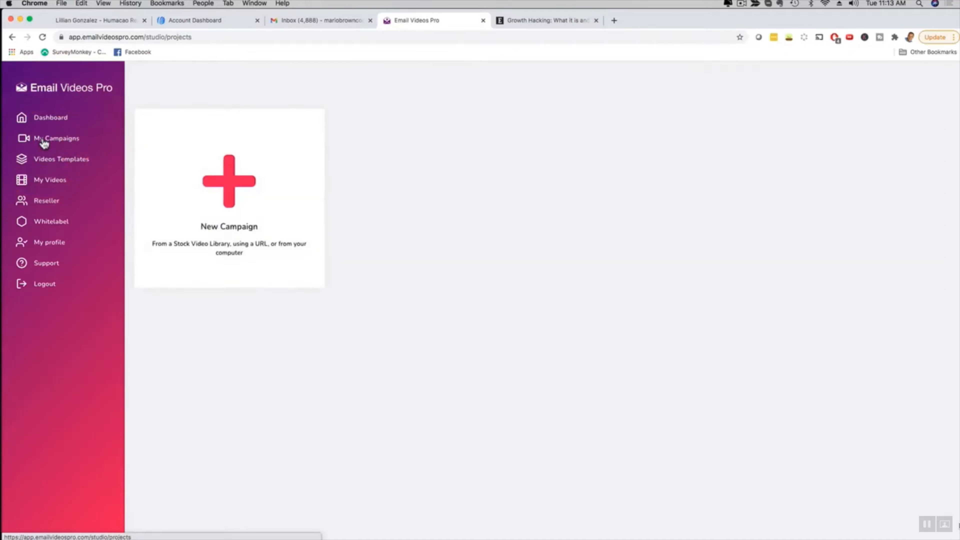
scroll(718, 285, "down", 4)
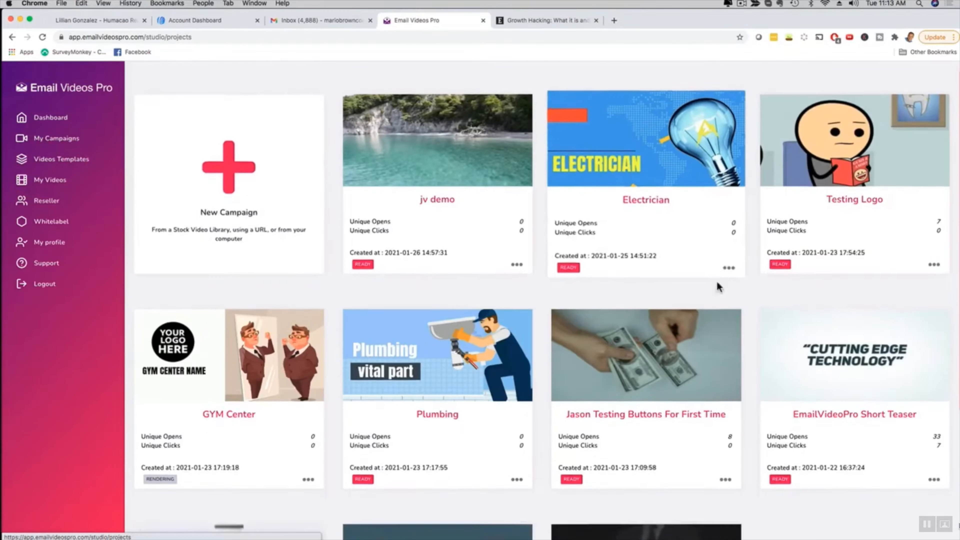
scroll(570, 360, "up", 4)
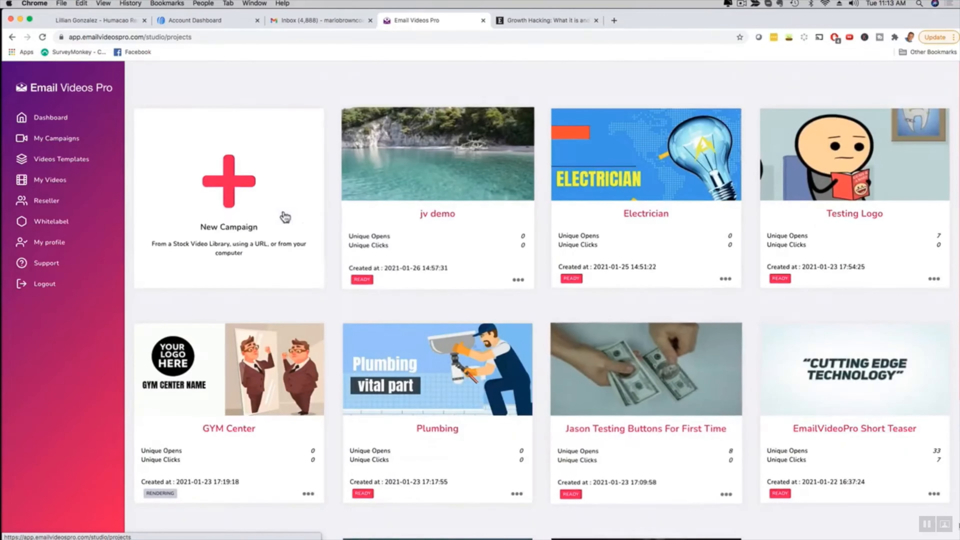
left_click(229, 193)
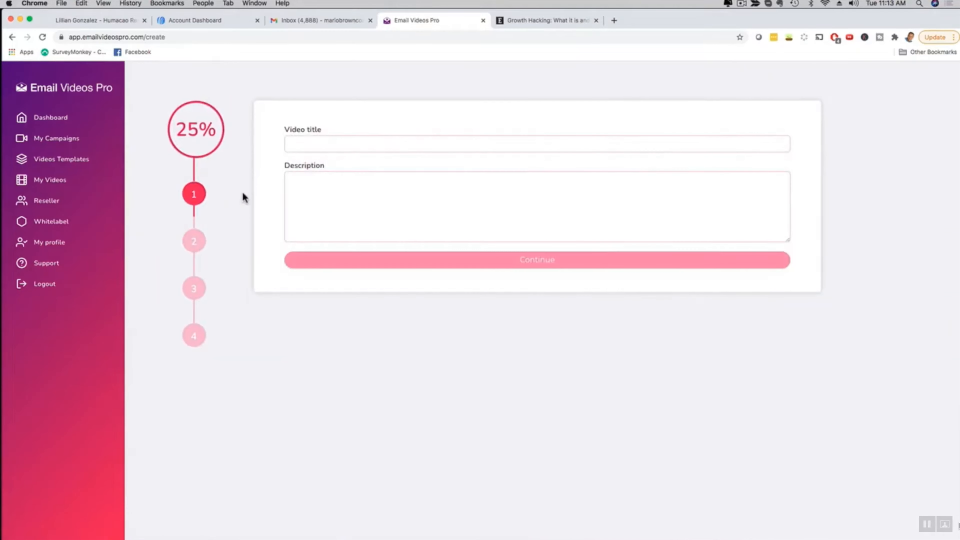
left_click(325, 143)
type("jv demo")
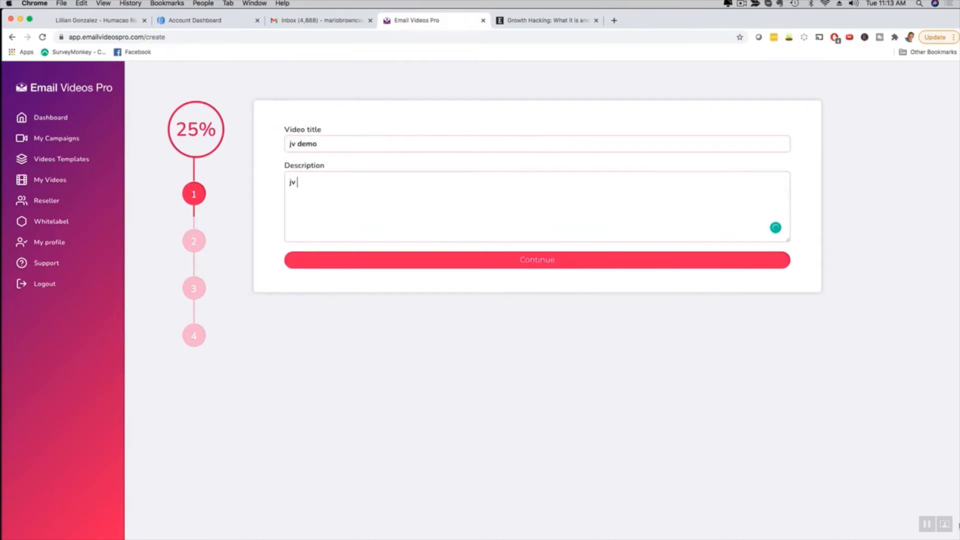
left_click(541, 265)
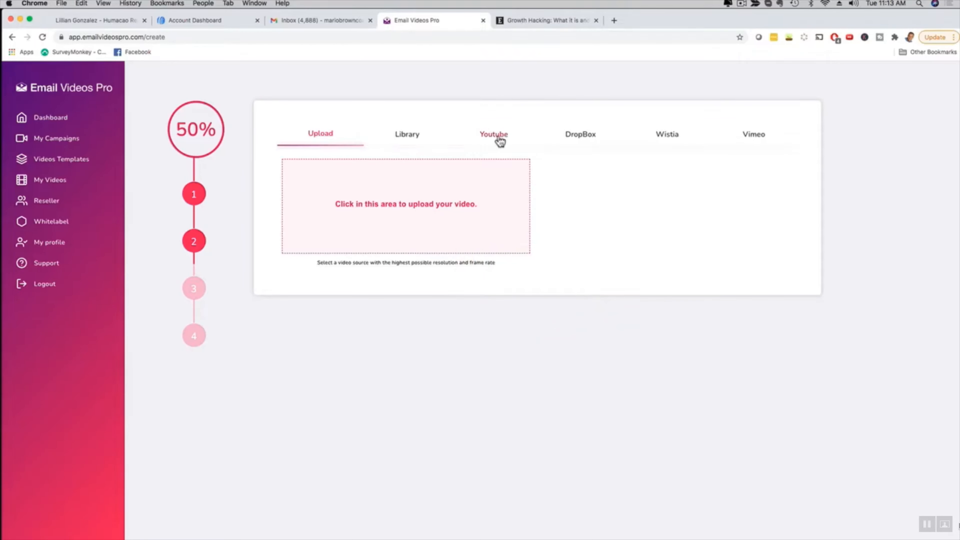
- Look through the YouTube and upload source options, and browse the stock video library for "beach" clips
left_click(499, 141)
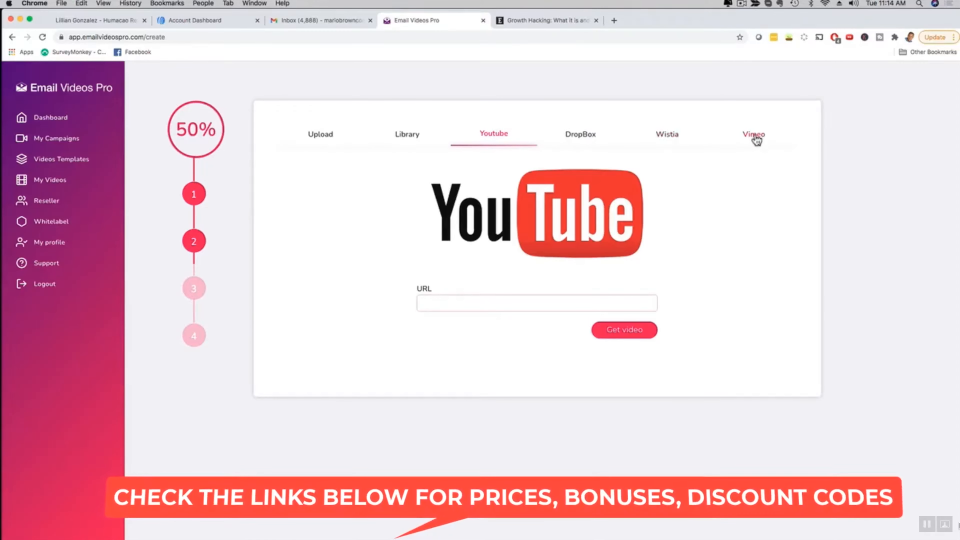
left_click(327, 133)
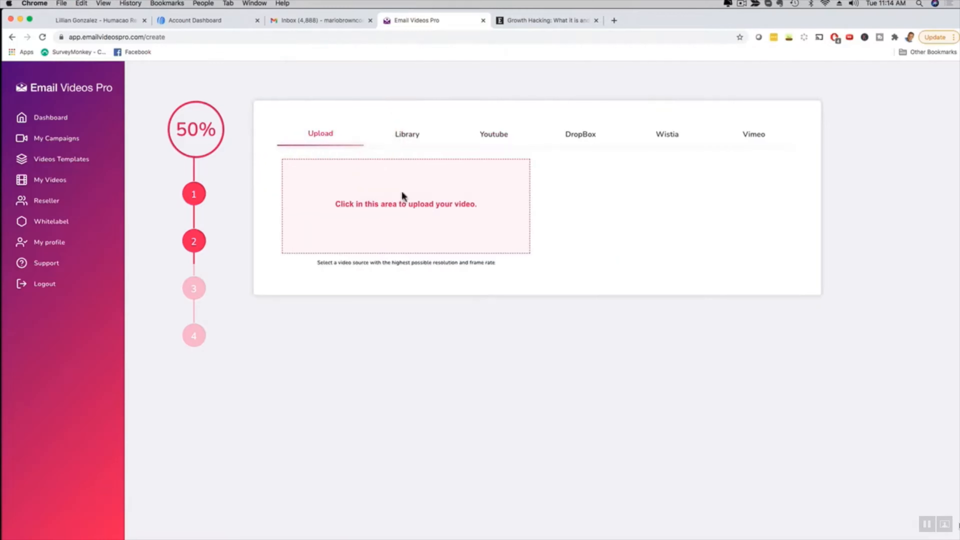
left_click(407, 134)
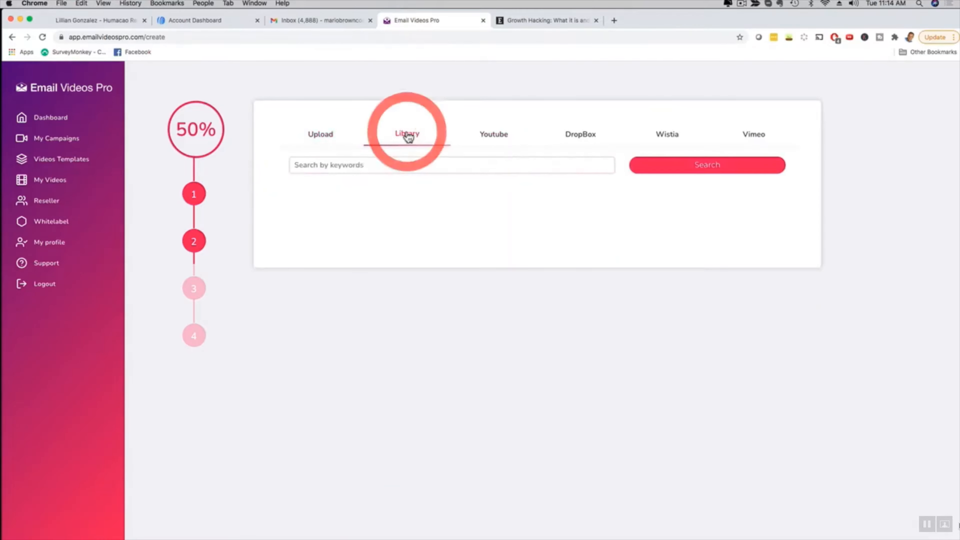
left_click(361, 168)
type("beach")
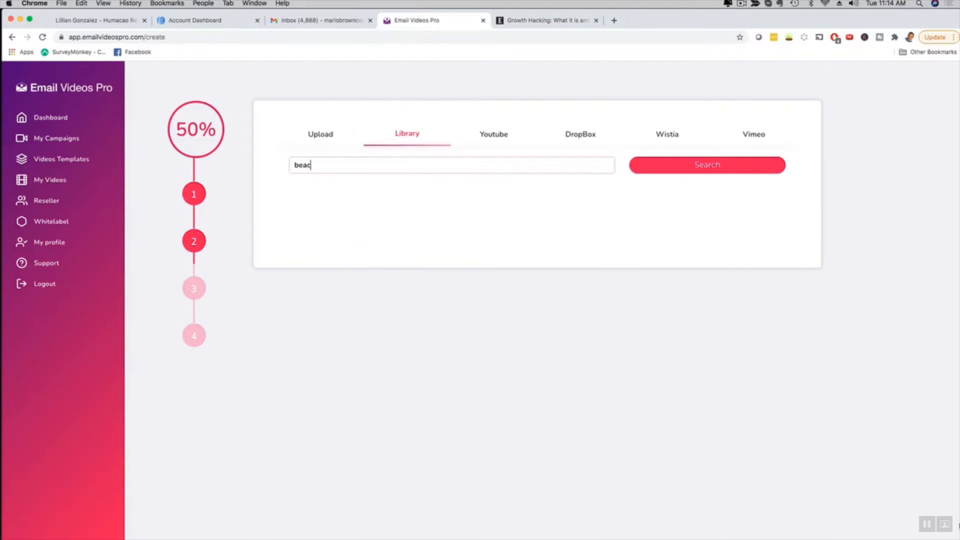
left_click(691, 168)
scroll(626, 268, "down", 5)
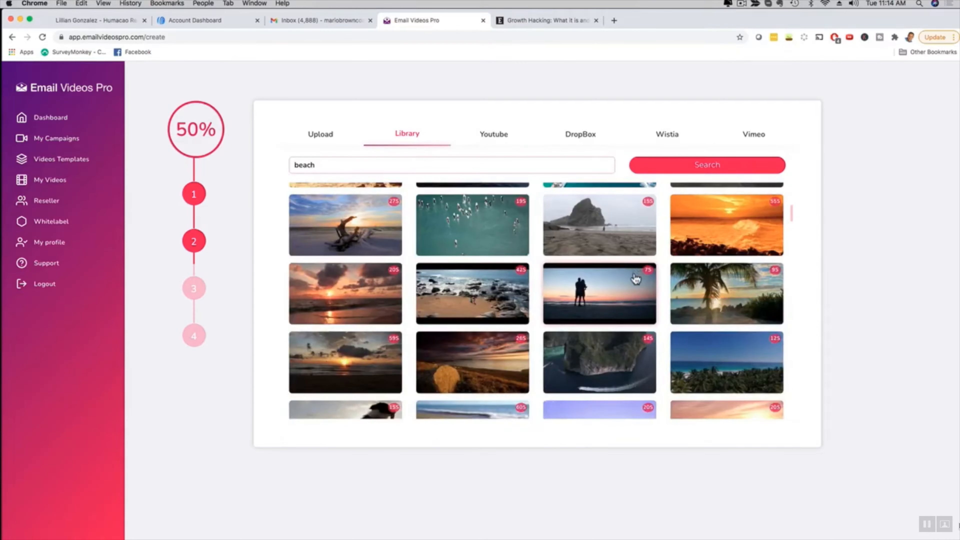
scroll(635, 280, "up", 5)
- Upload "Email videos Pro Teaser (For Mail).mp4" from Downloads as the campaign video, preview it briefly and proceed
left_click(316, 136)
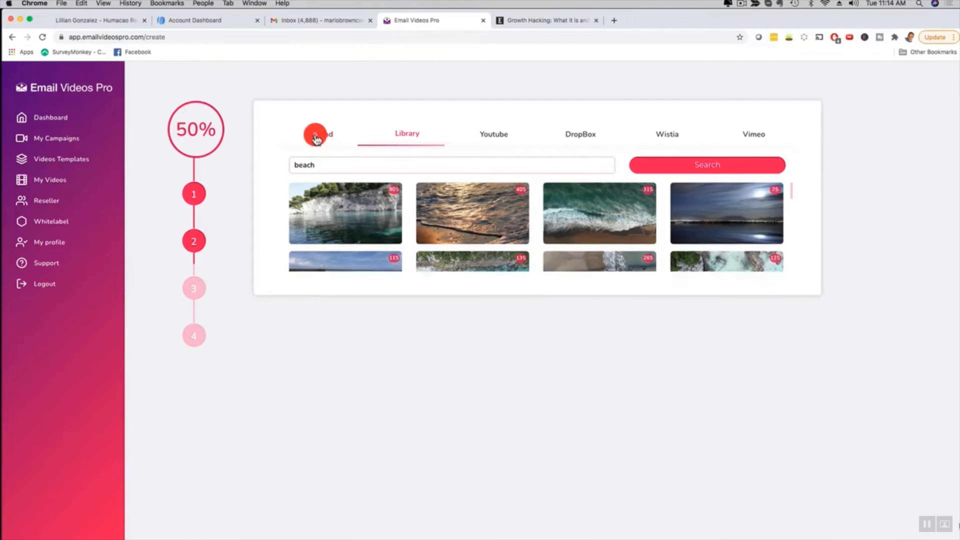
left_click(372, 206)
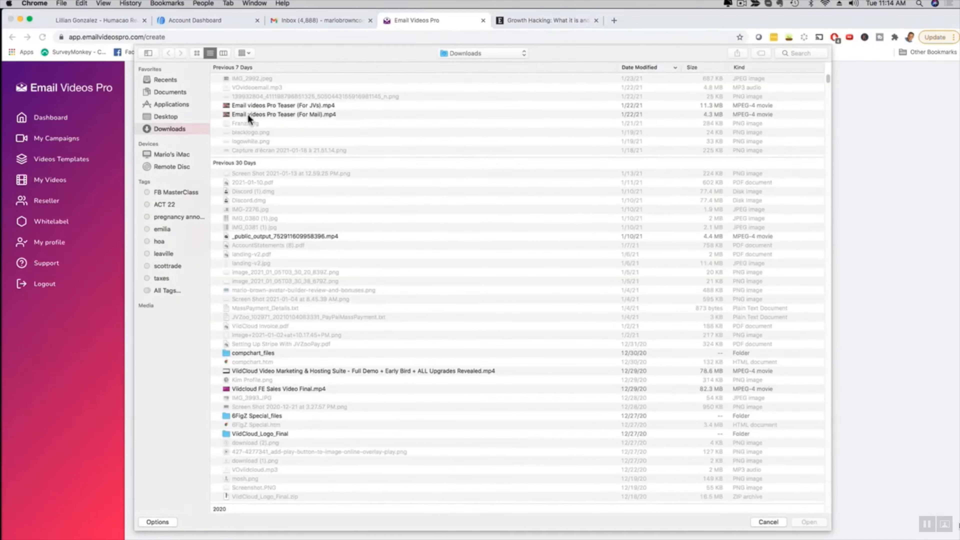
left_click(248, 114)
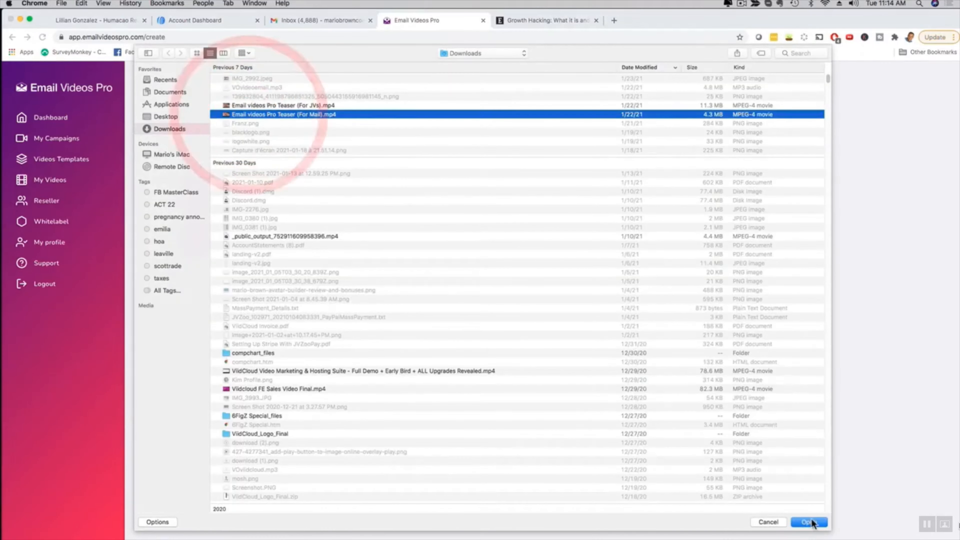
left_click(802, 521)
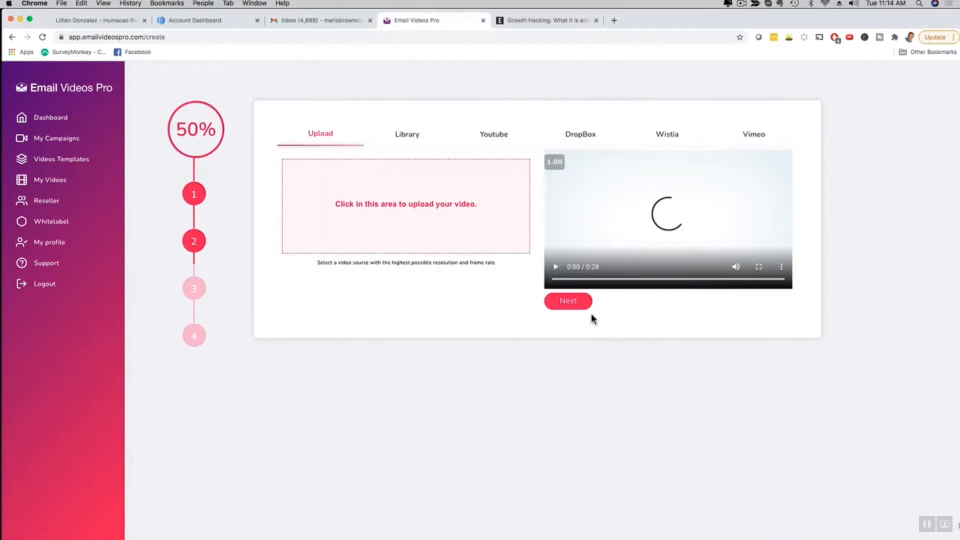
left_click(558, 266)
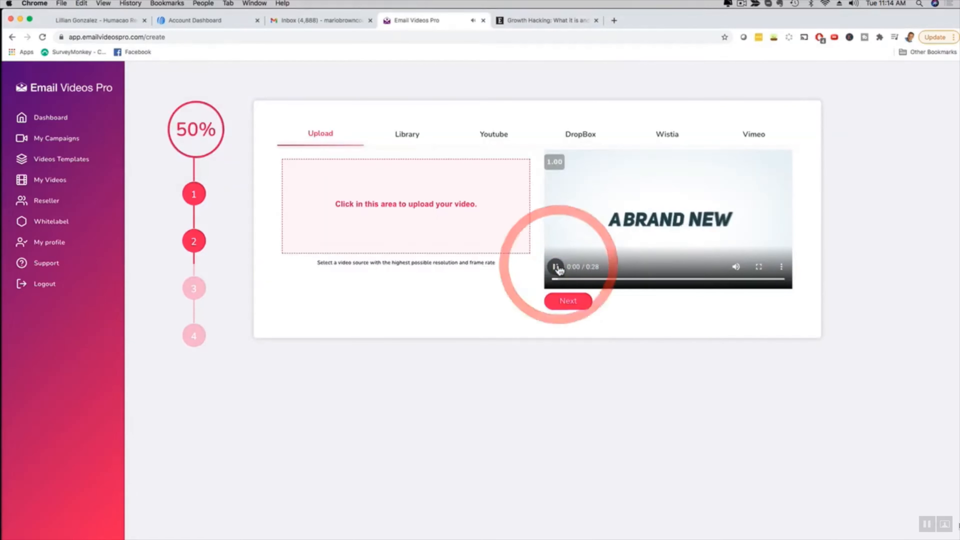
left_click(563, 304)
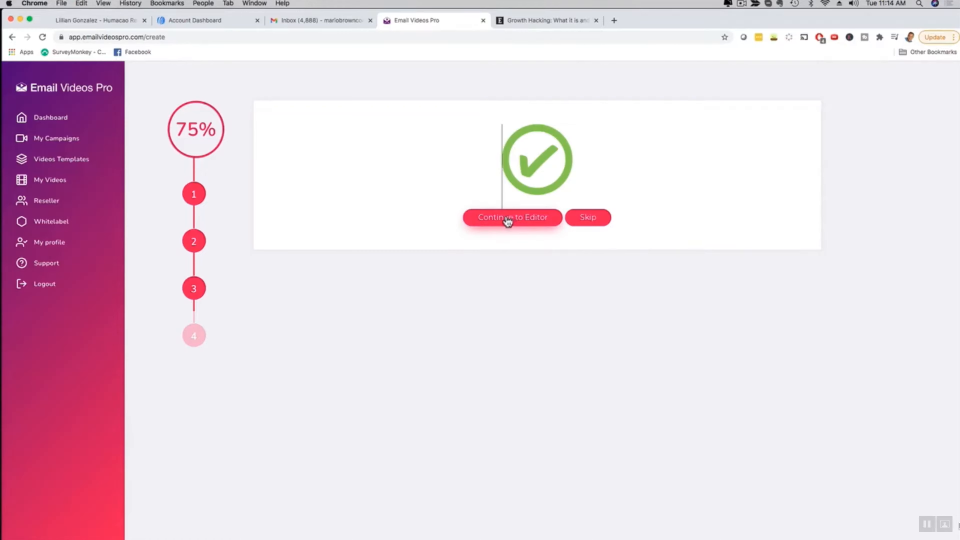
- Skip the editor, get the video's embed code with AWeber as the auto-responder, and look through the code
left_click(583, 216)
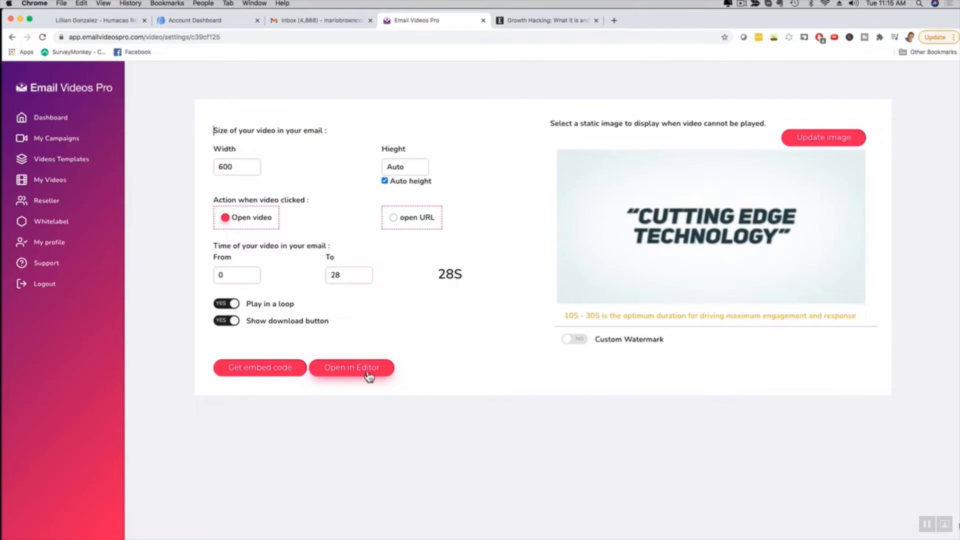
left_click(253, 370)
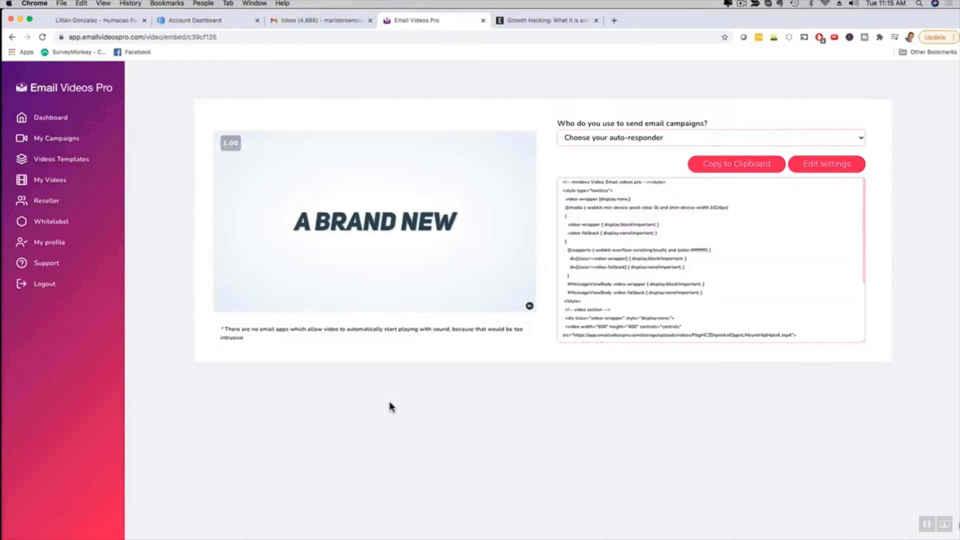
left_click(605, 139)
scroll(606, 211, "down", 5)
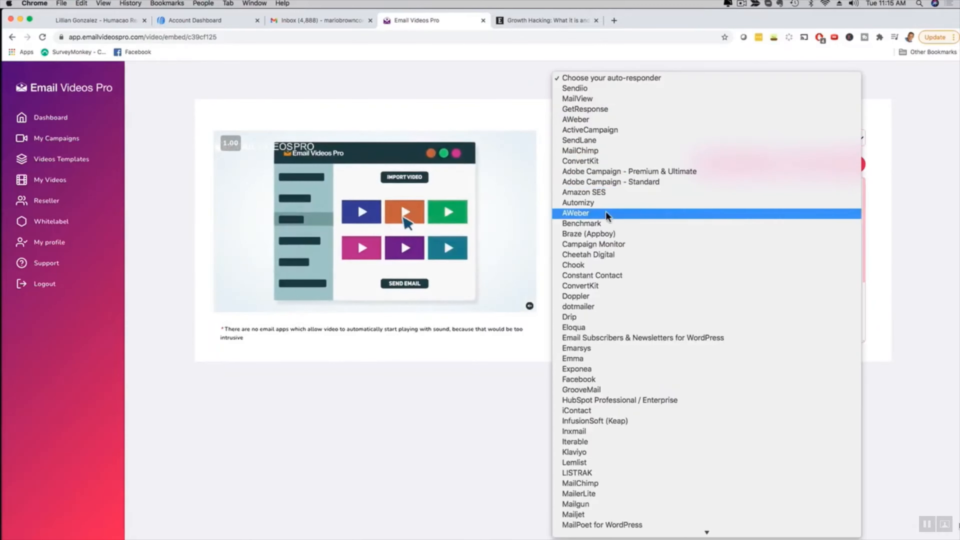
scroll(607, 218, "down", 5)
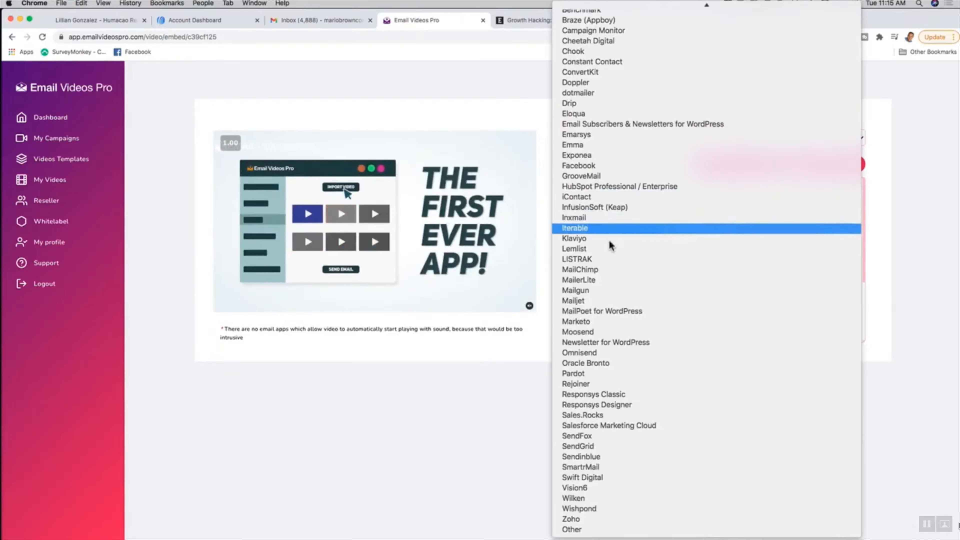
scroll(622, 311, "up", 5)
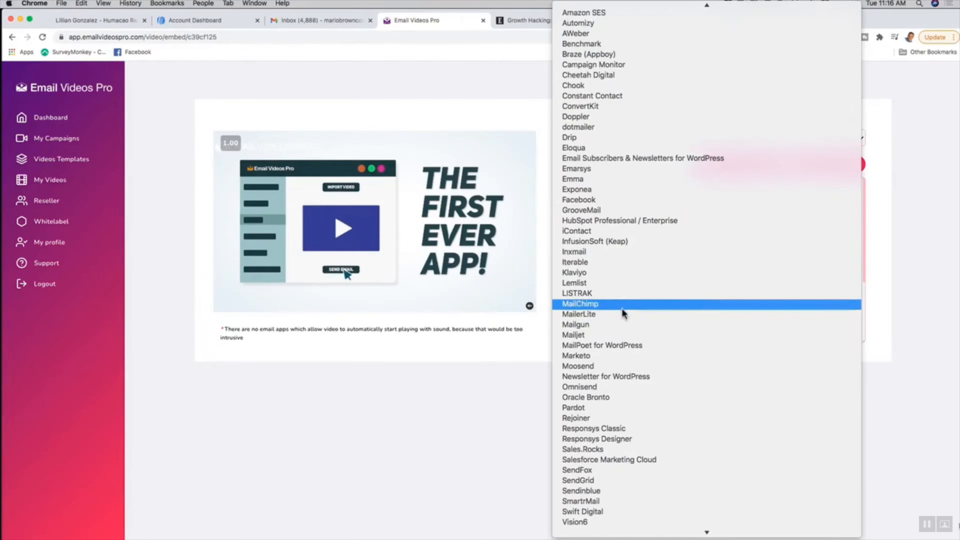
scroll(622, 310, "up", 1)
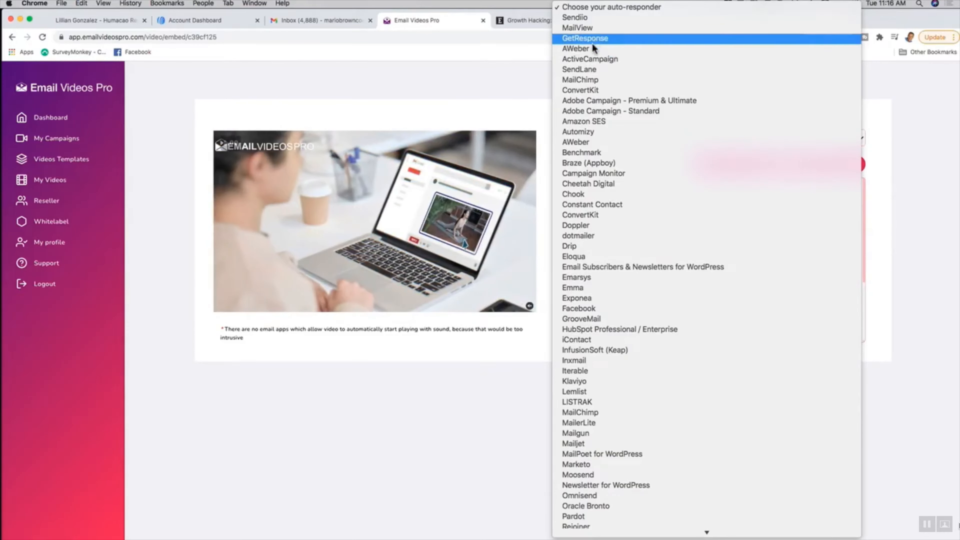
left_click(591, 51)
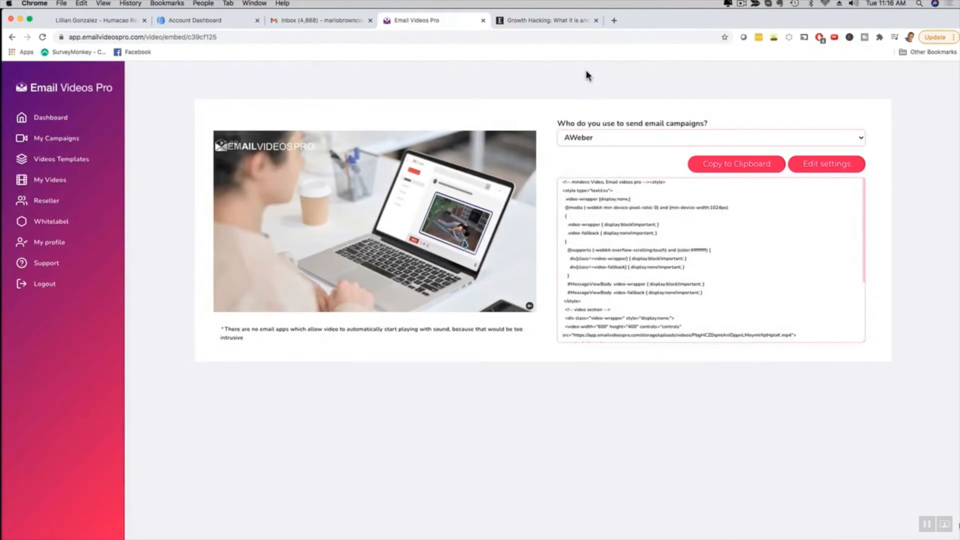
scroll(668, 303, "down", 5)
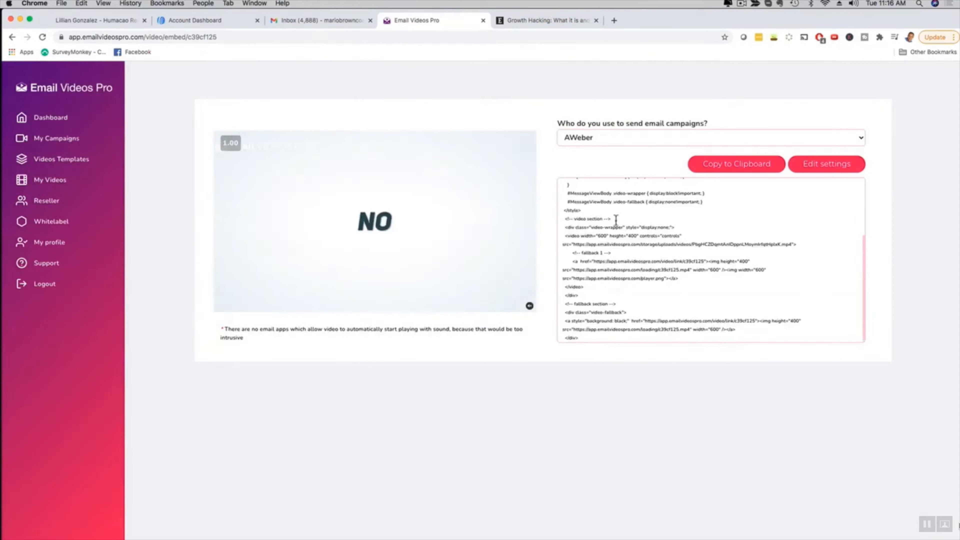
scroll(616, 220, "up", 5)
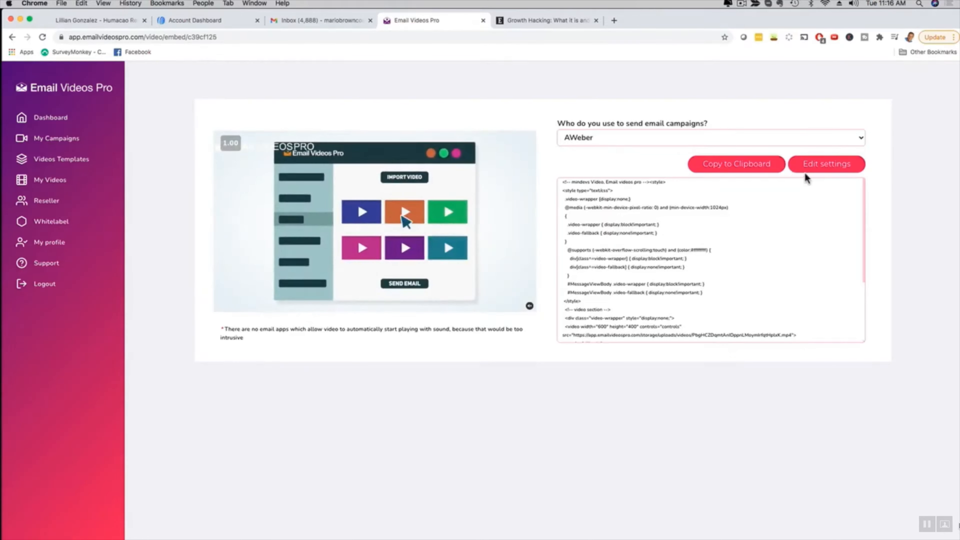
- Return to the video's settings, open the video in the editor and play a short part of it
left_click(828, 165)
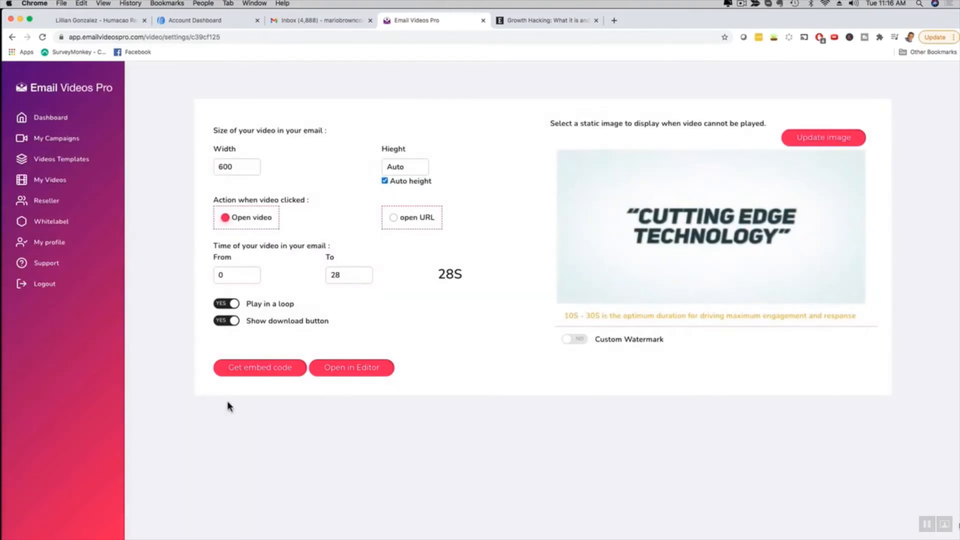
left_click(354, 367)
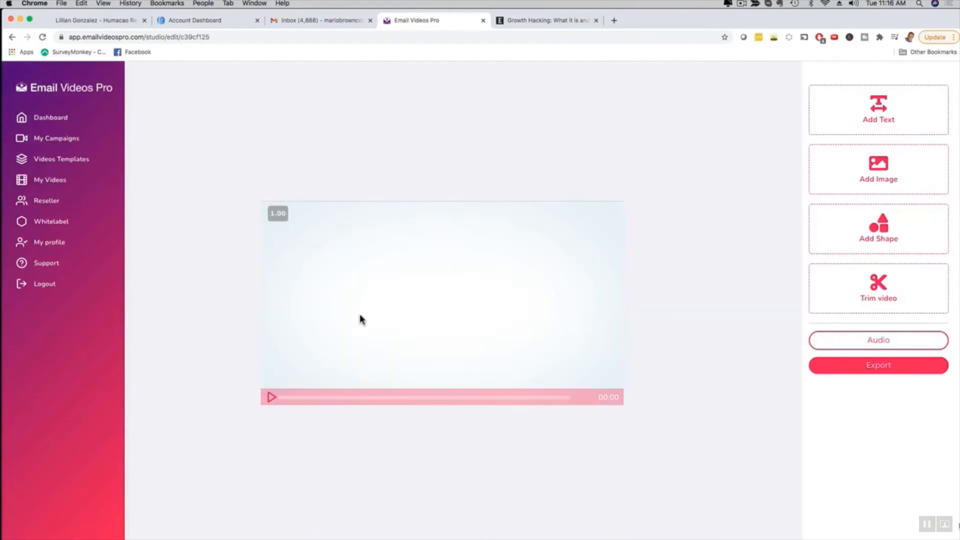
left_click(271, 400)
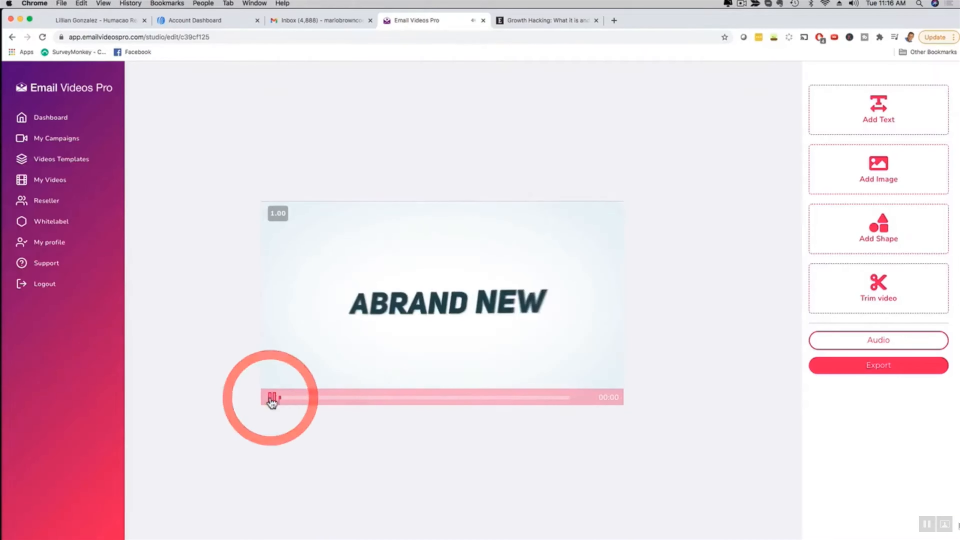
left_click(269, 401)
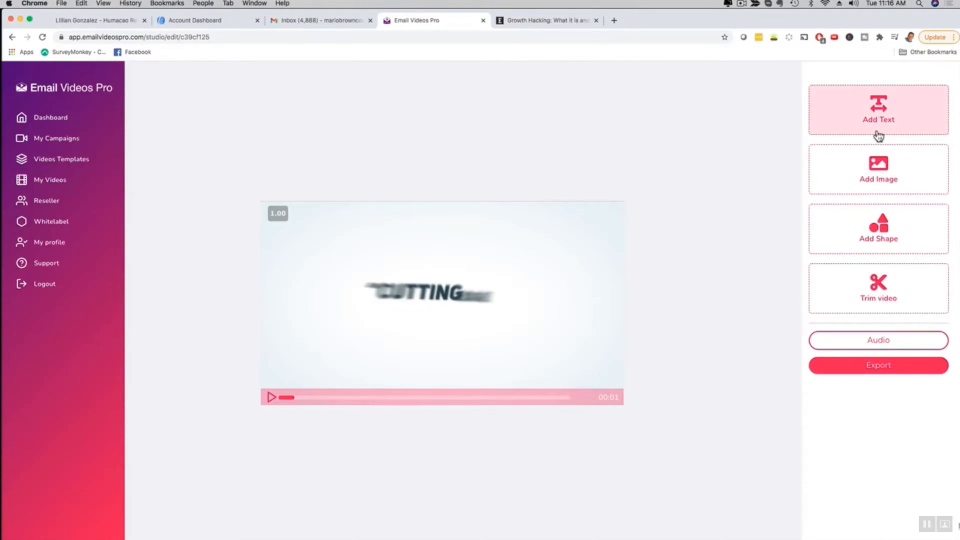
- Examine the unique opens and clicks of the existing campaigns in the campaign list
left_click(43, 138)
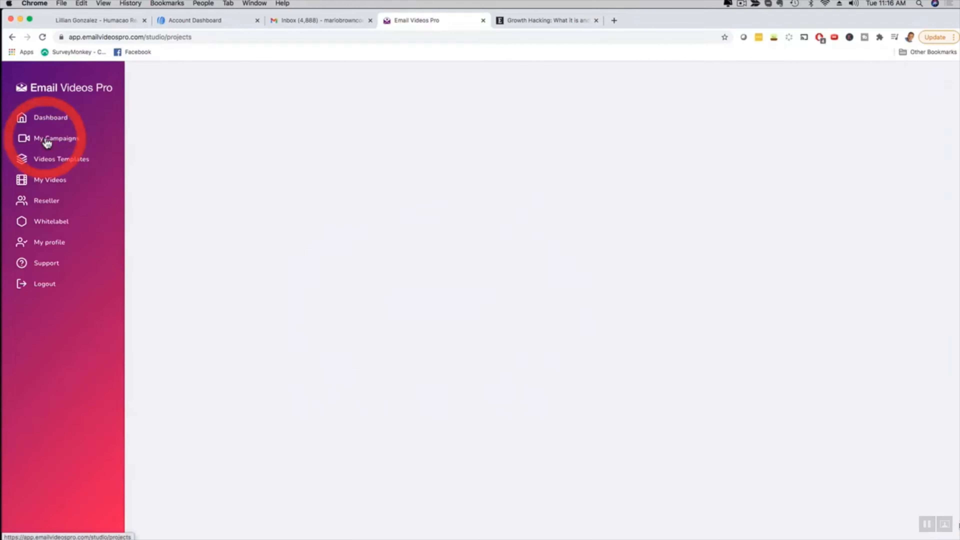
scroll(454, 284, "down", 7)
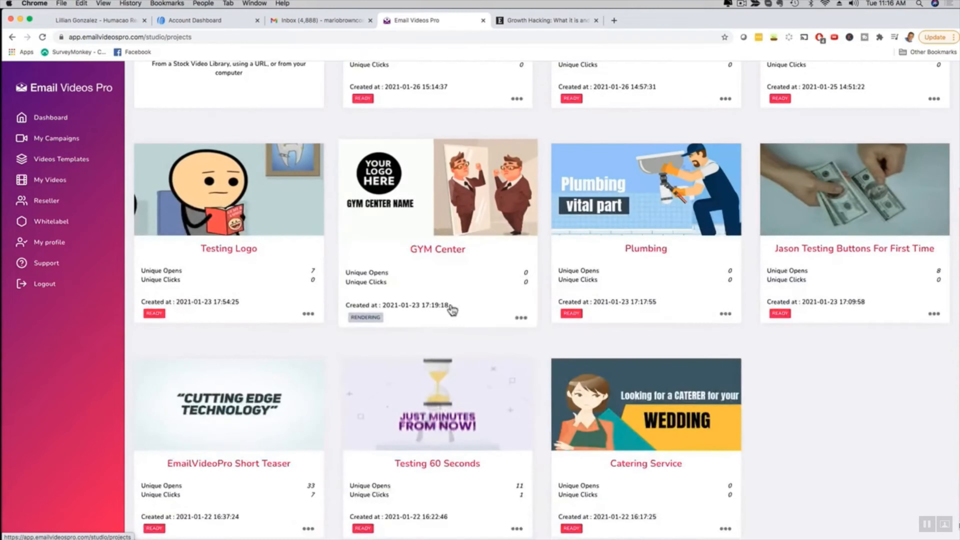
scroll(391, 319, "up", 7)
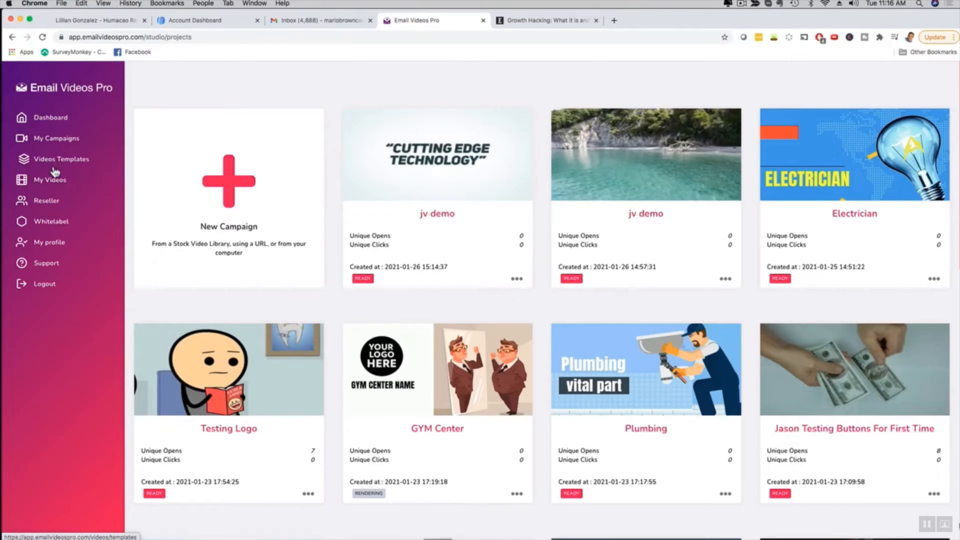
scroll(622, 238, "down", 3)
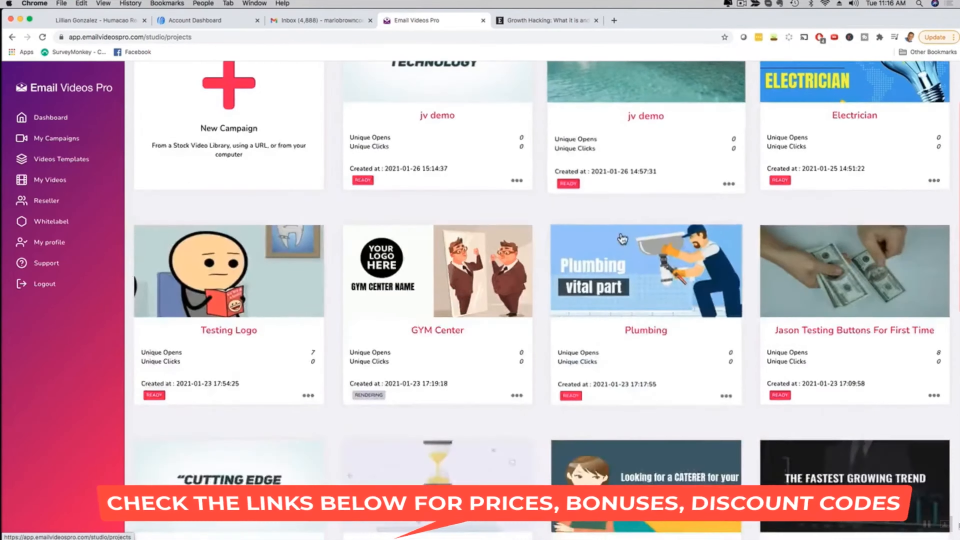
scroll(622, 238, "down", 8)
scroll(611, 232, "up", 4)
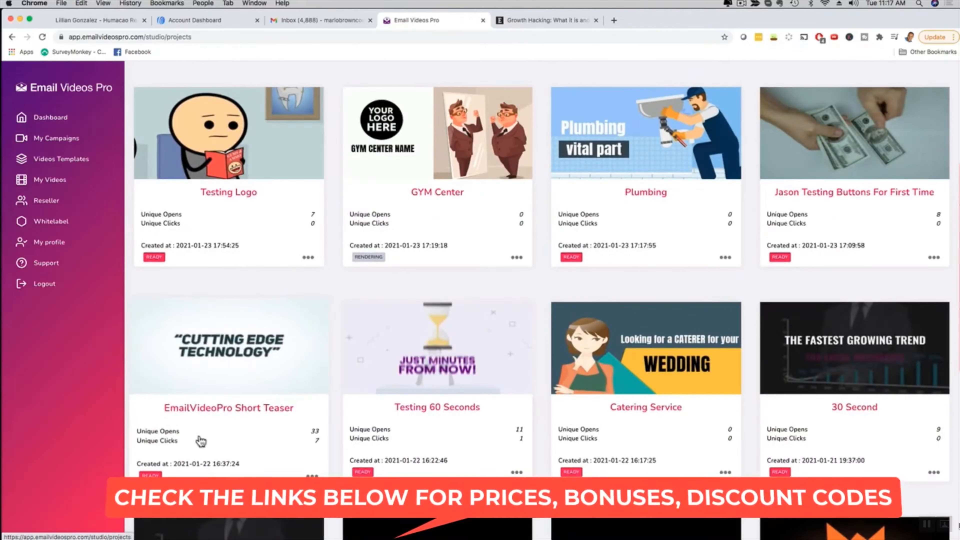
- Open the HTML embed code of the "EmailVideoPro Short Teaser" campaign and copy its AWeber version to the clipboard
mouse_move(308, 478)
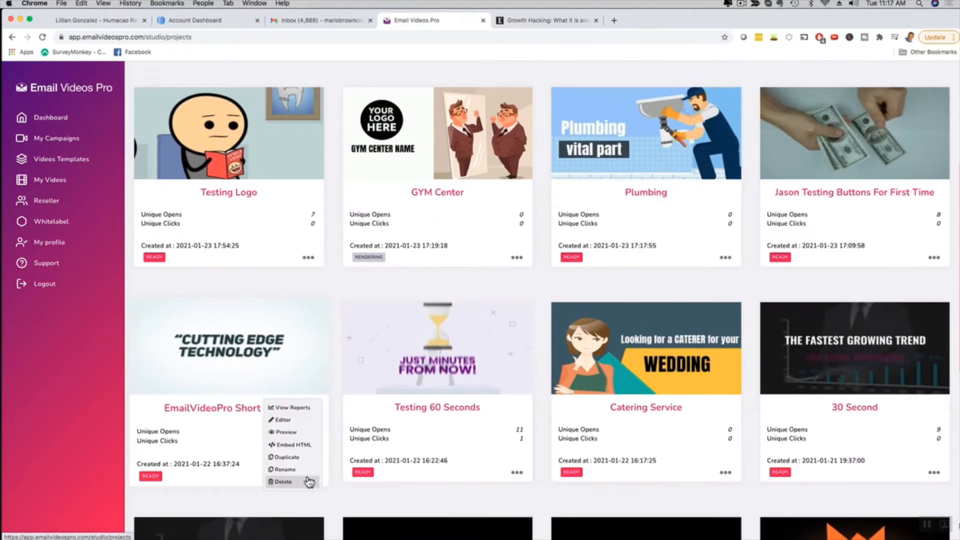
left_click(294, 446)
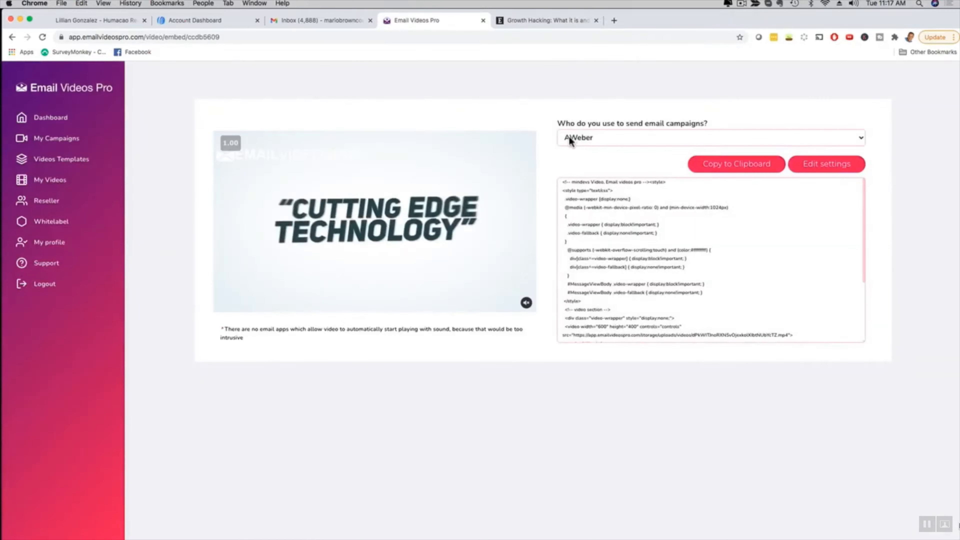
left_click(723, 165)
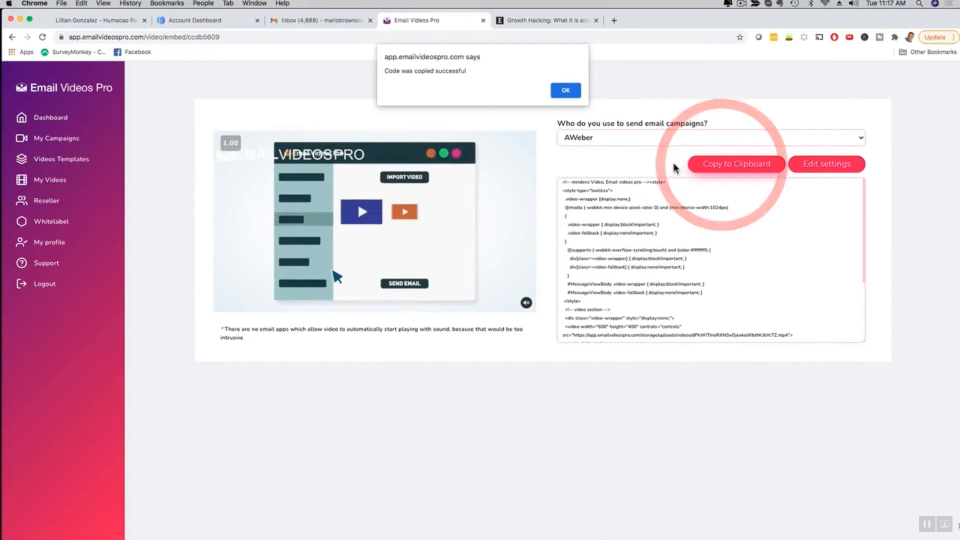
left_click(566, 91)
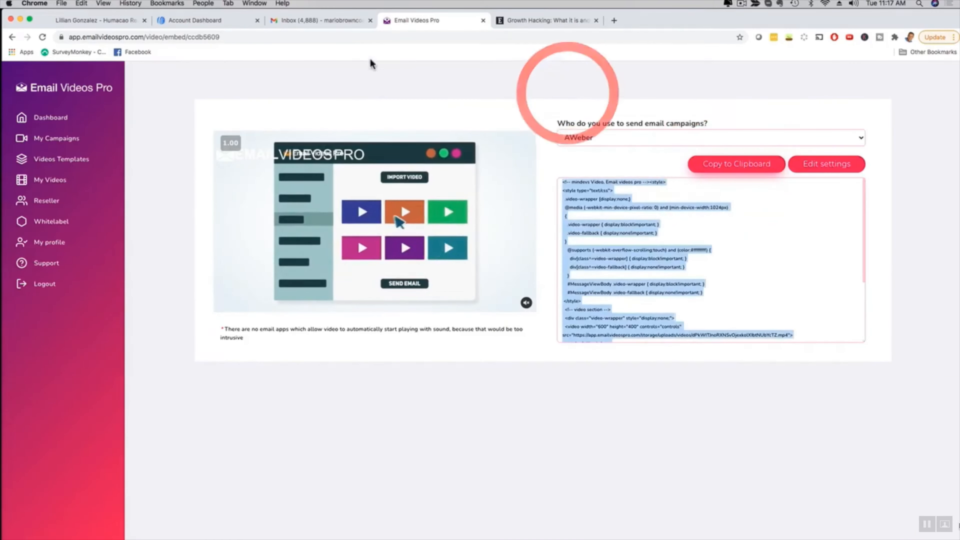
- Switch to AWeber and create a new message from the account dashboard
left_click(213, 21)
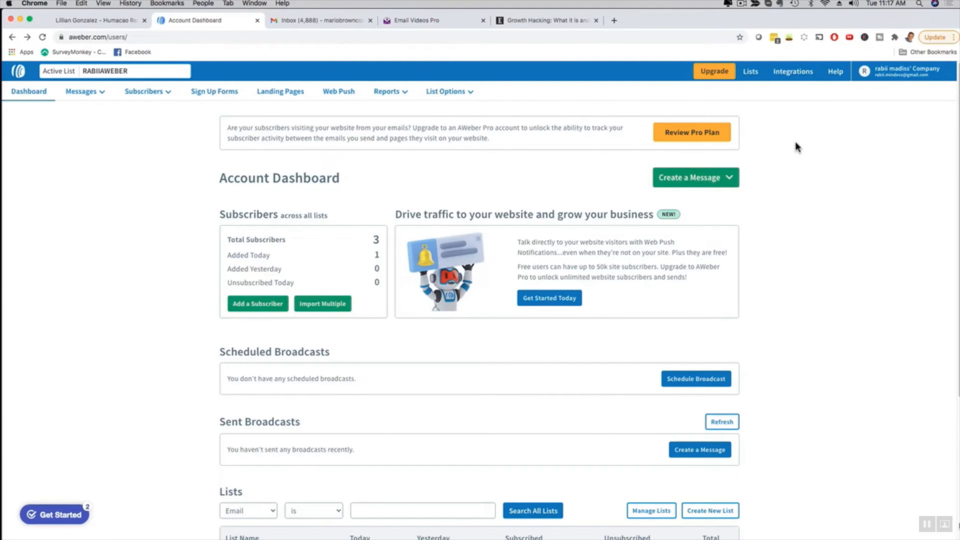
left_click(707, 178)
left_click(645, 205)
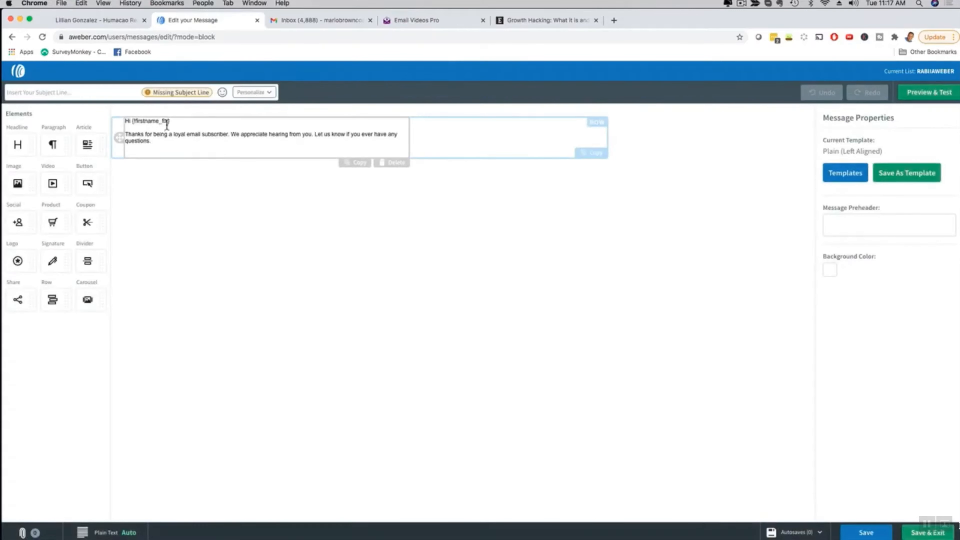
- Replace the message's default text with the "Final thoughts" introduction and first two points from the Entrepreneur article, separating the points with a blank line
left_click(523, 23)
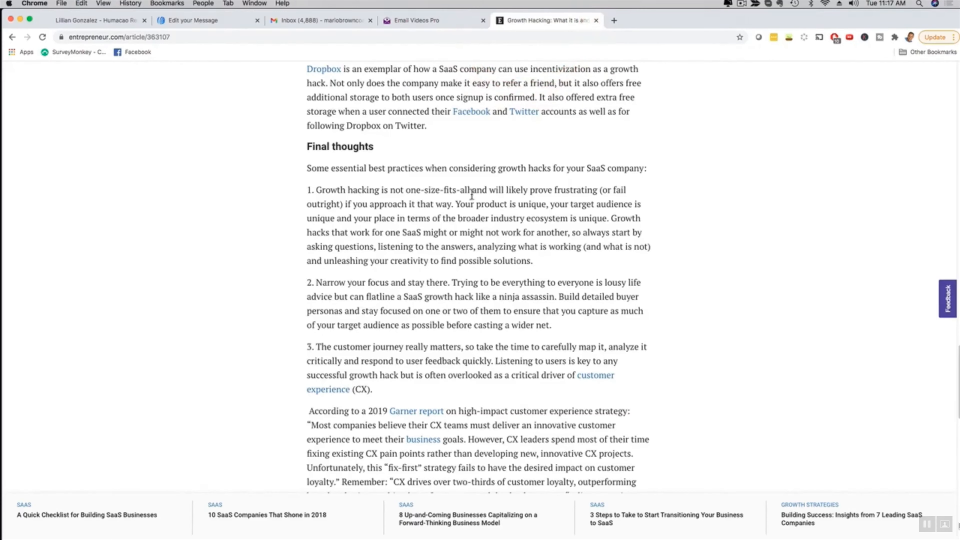
left_click_drag(553, 325, 307, 169)
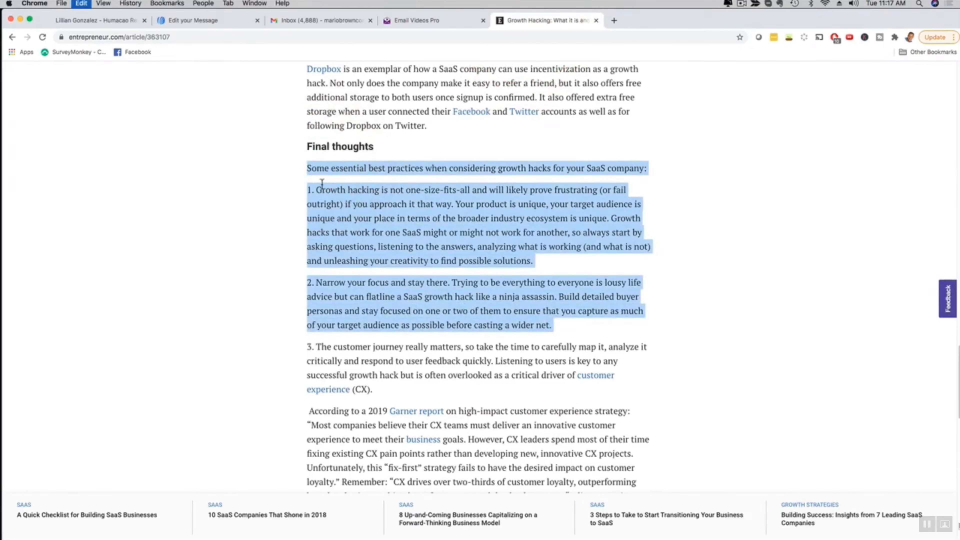
left_click(201, 25)
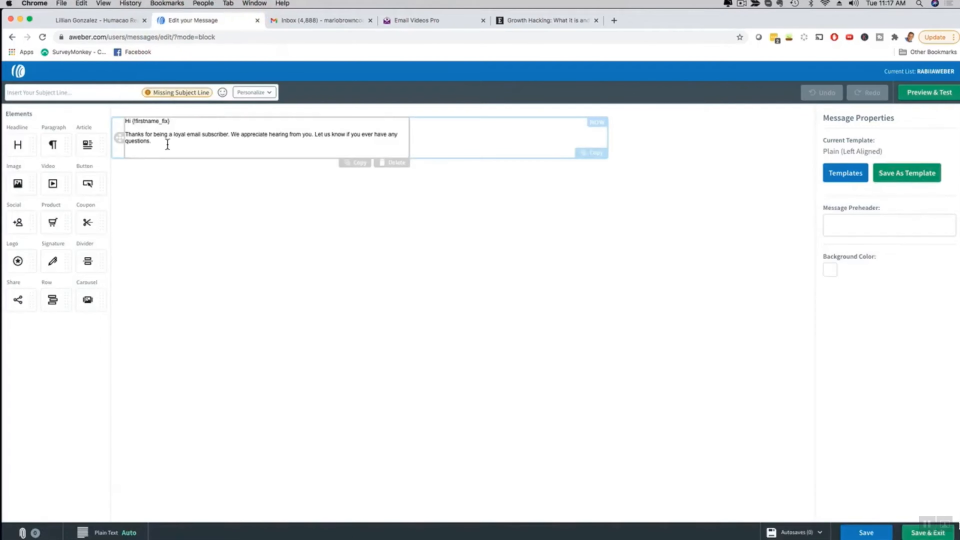
left_click_drag(166, 145, 130, 126)
key("super+v")
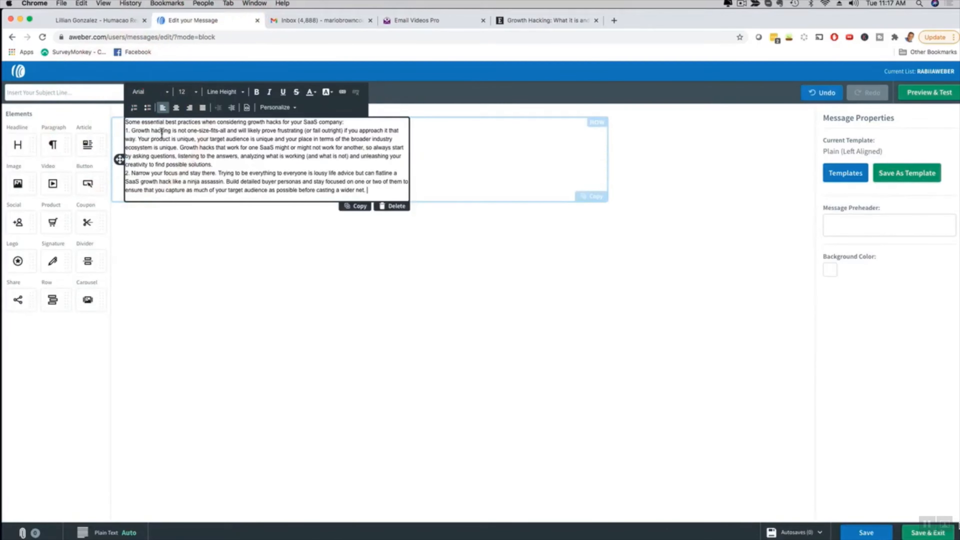
left_click(219, 164)
key("Return")
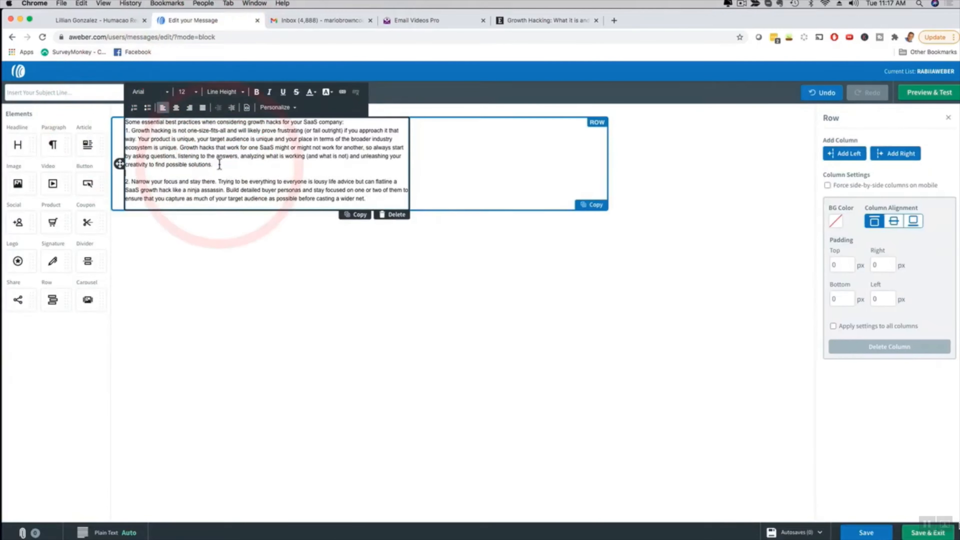
left_click(239, 264)
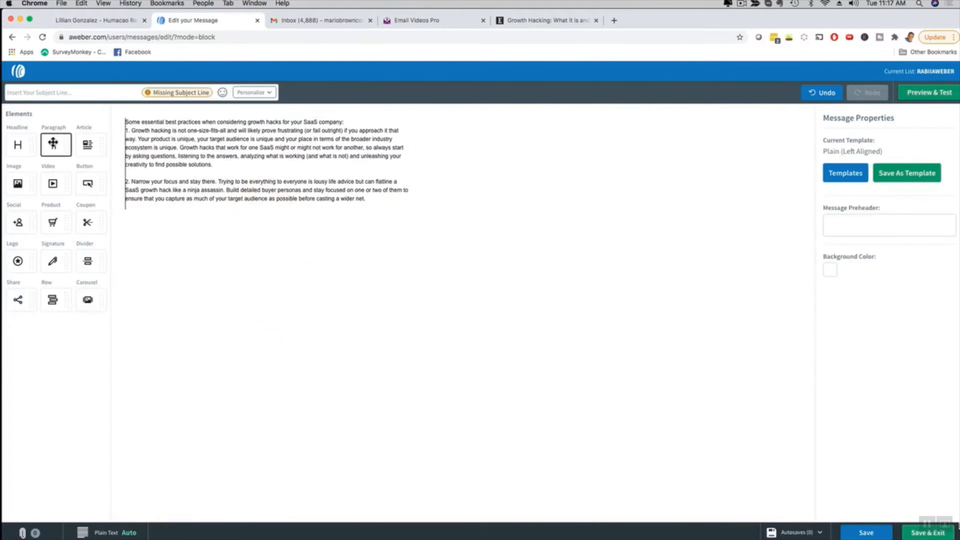
- Add a paragraph below the article text and insert the campaign's AWeber embed code, copied again from Email Videos Pro, as its source
left_click_drag(61, 148, 153, 189)
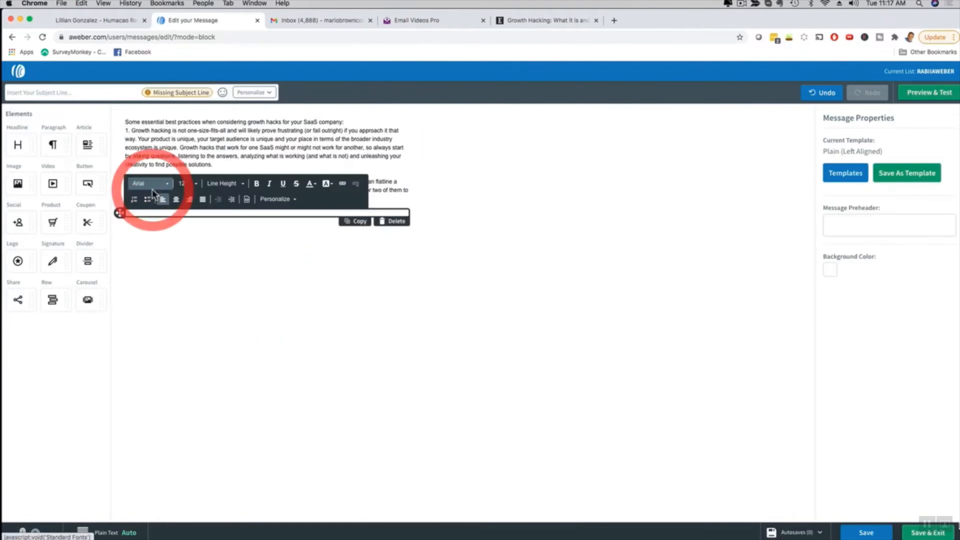
left_click(247, 201)
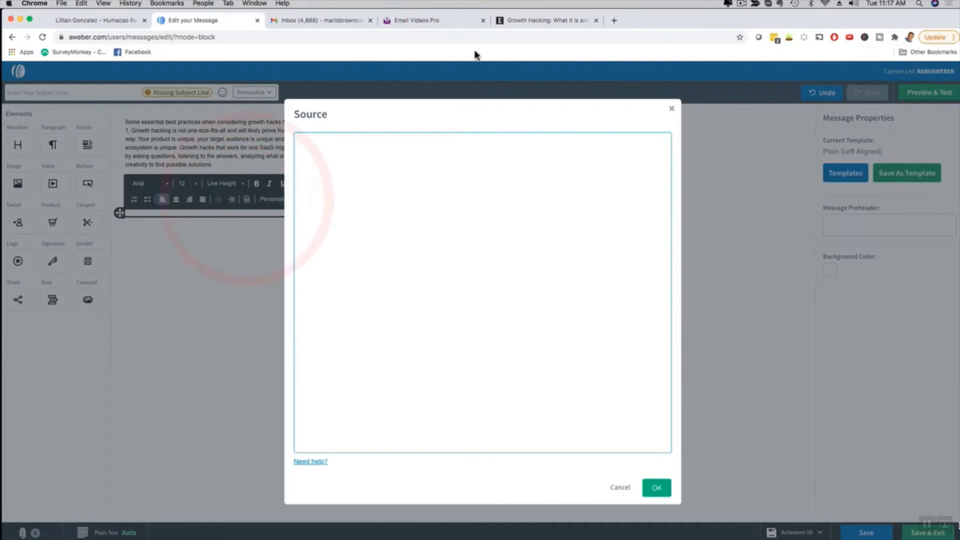
left_click(436, 19)
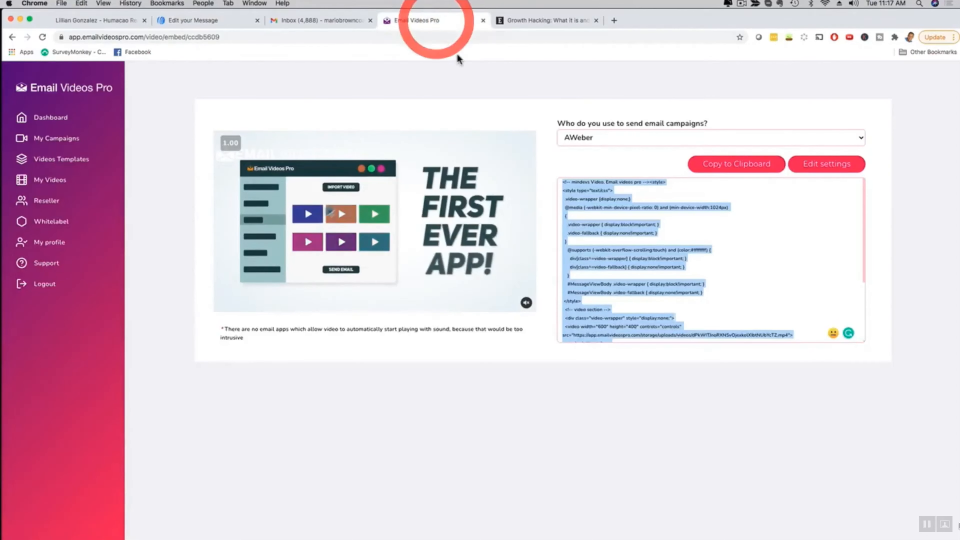
left_click(735, 166)
left_click(564, 90)
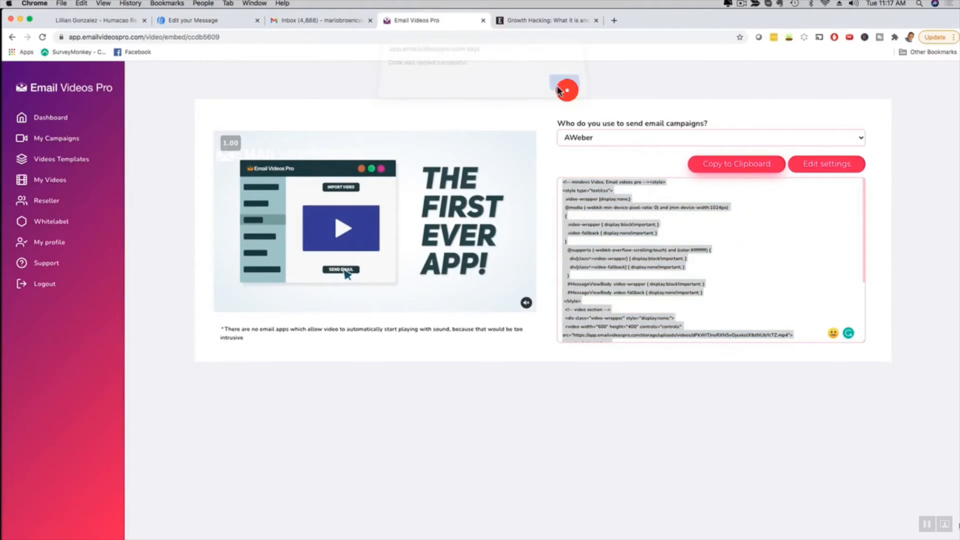
left_click(217, 22)
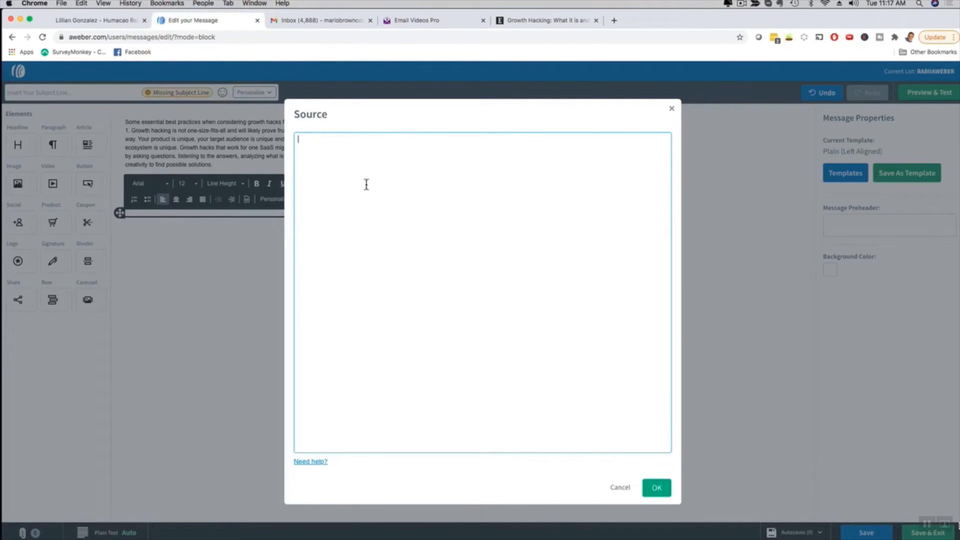
key("super+v")
left_click(657, 489)
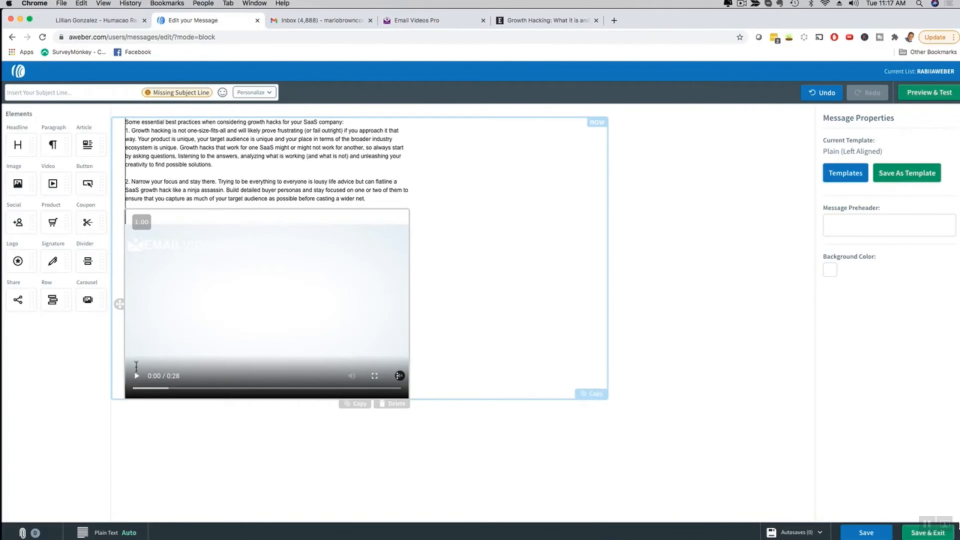
- Play a short part of the embedded video in the message, pause it and deselect the block
left_click(137, 385)
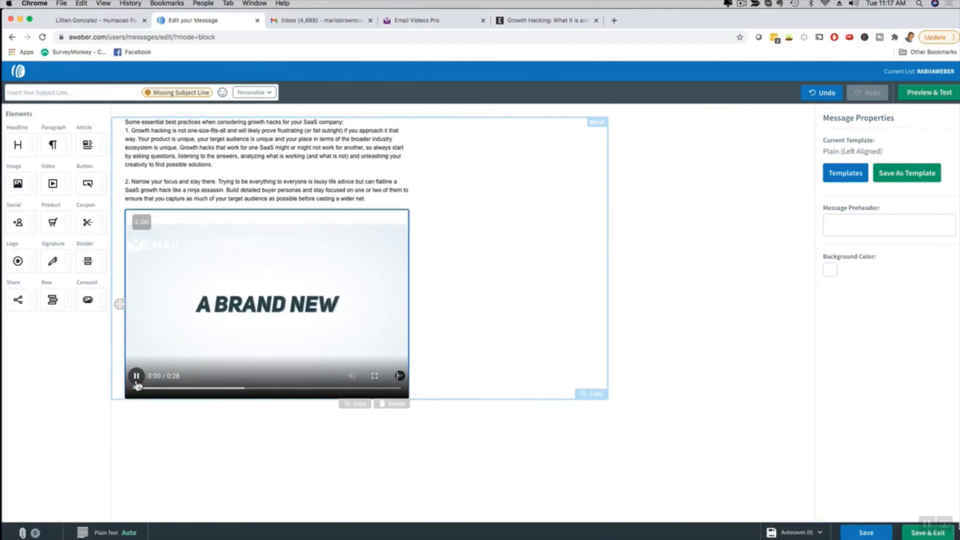
left_click(137, 385)
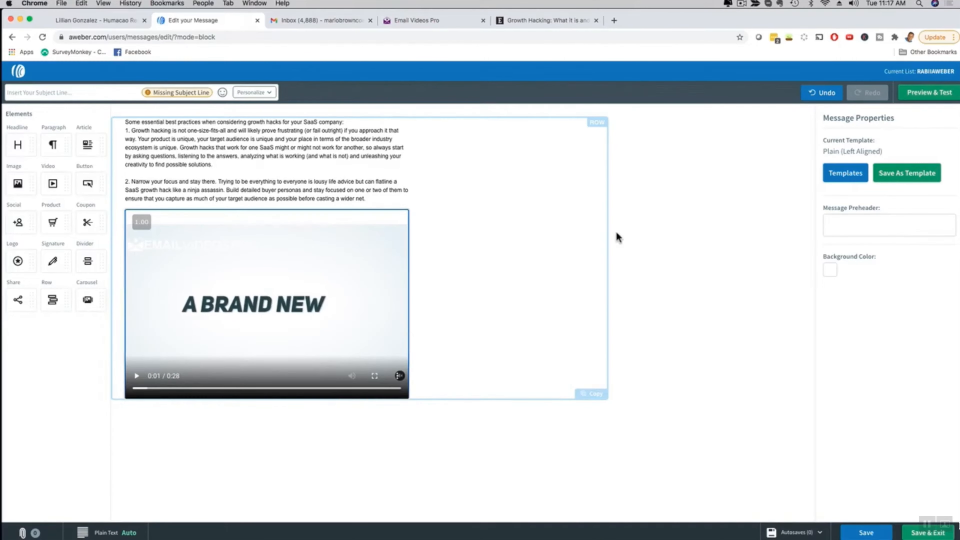
left_click(697, 219)
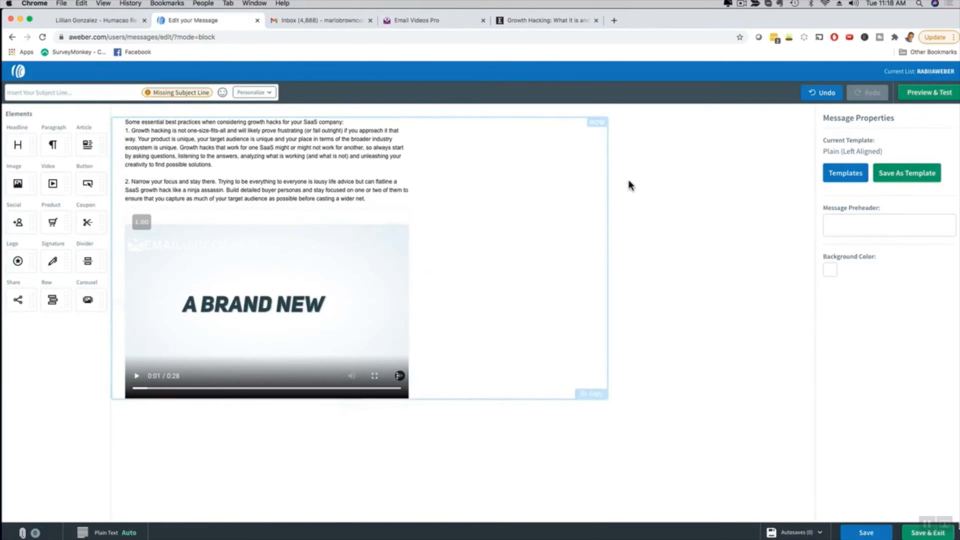
- Preview the message and send a test to the prefilled e-mail address and another to the Gmail address
left_click(920, 96)
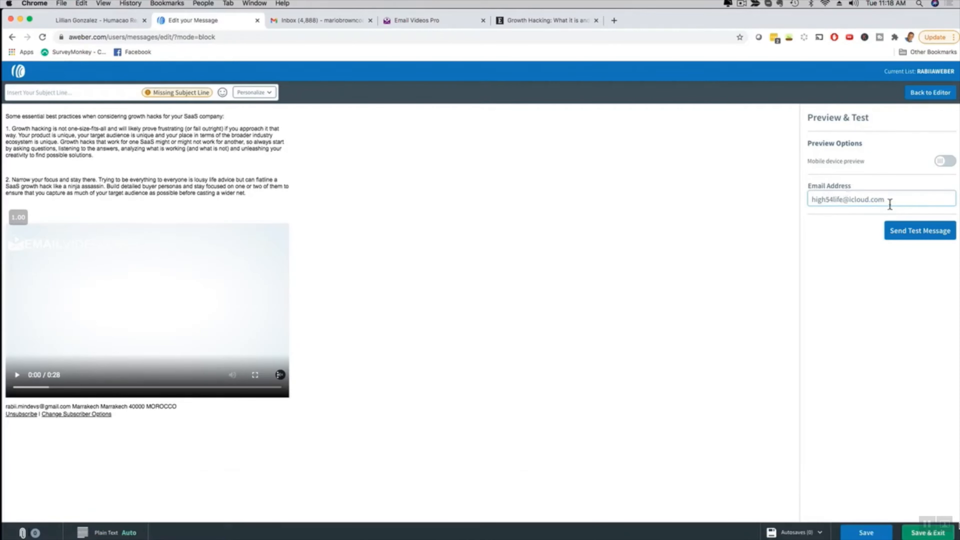
left_click(912, 237)
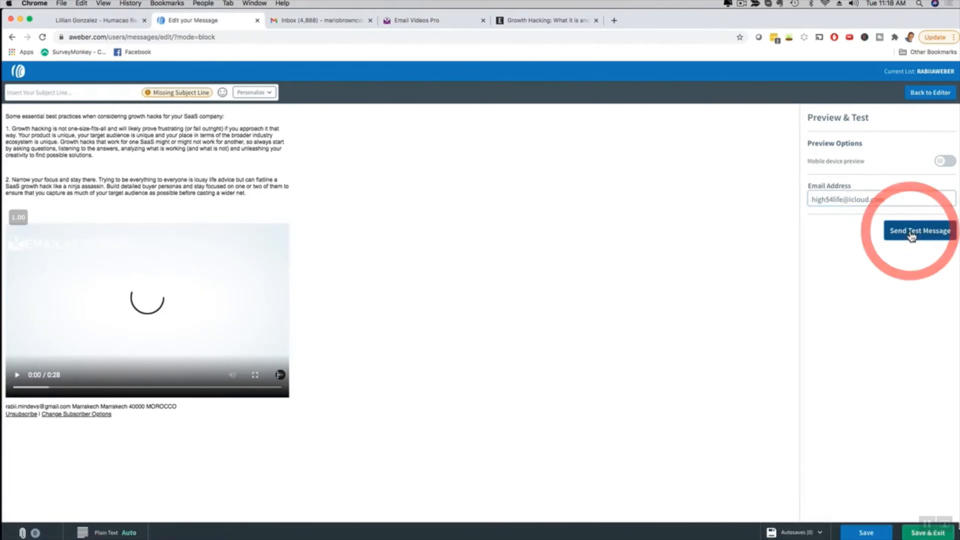
left_click(927, 199)
left_click_drag(927, 200, 791, 195)
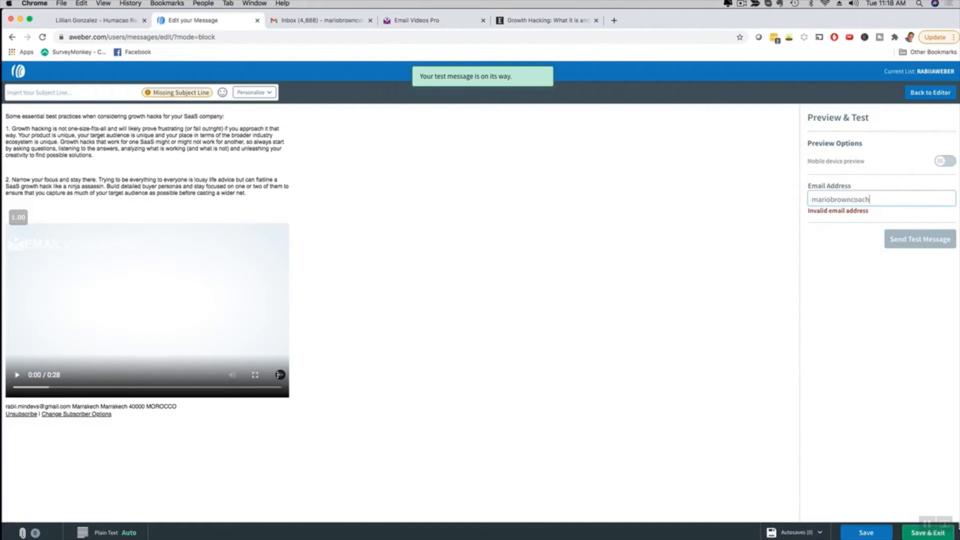
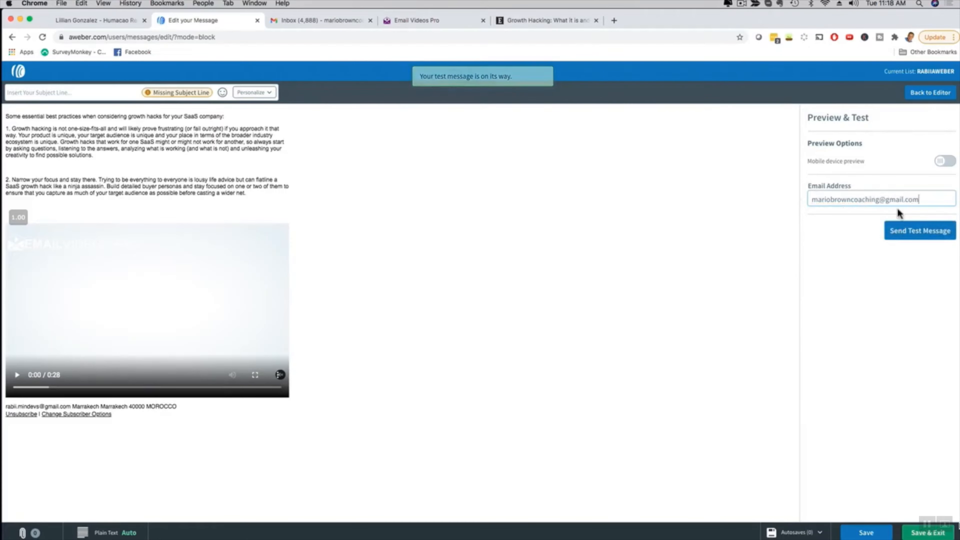
left_click(899, 230)
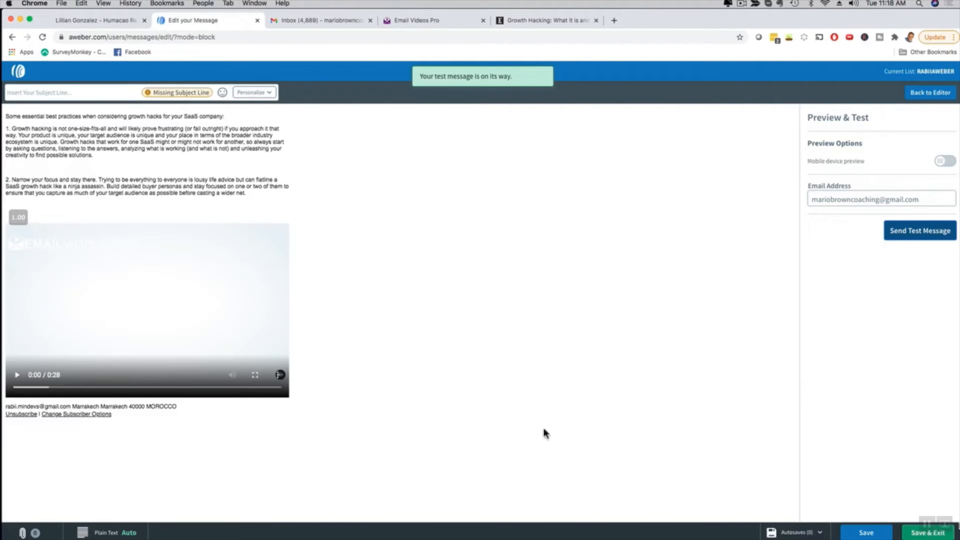
- Switch to Mail, open the newest test message in the inbox, and play its embedded video for a few seconds before pausing it
mouse_move(531, 537)
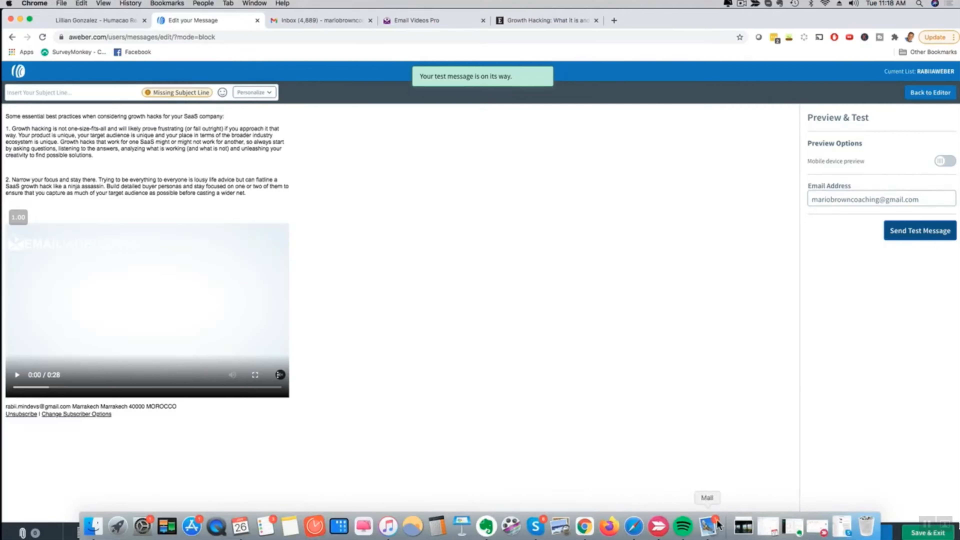
left_click(707, 526)
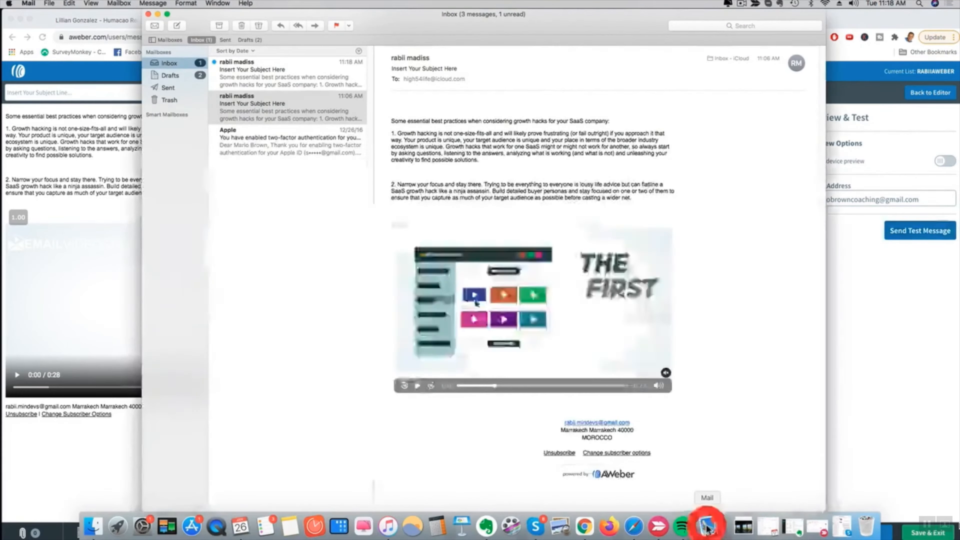
left_click(281, 74)
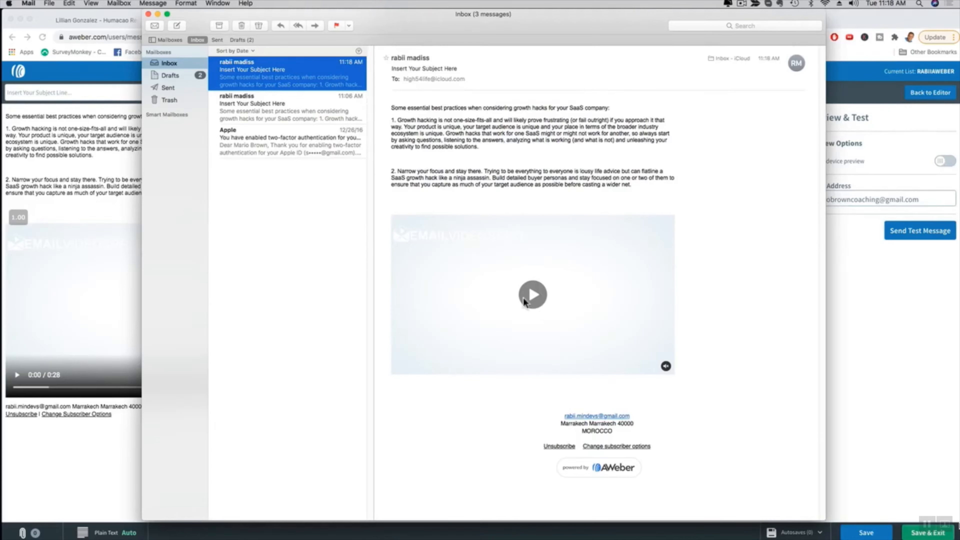
left_click(533, 296)
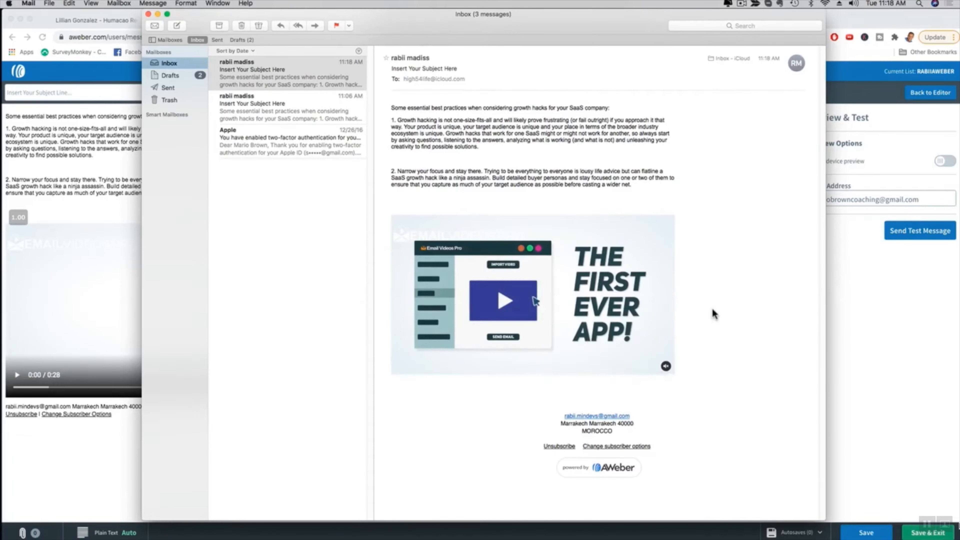
mouse_move(571, 292)
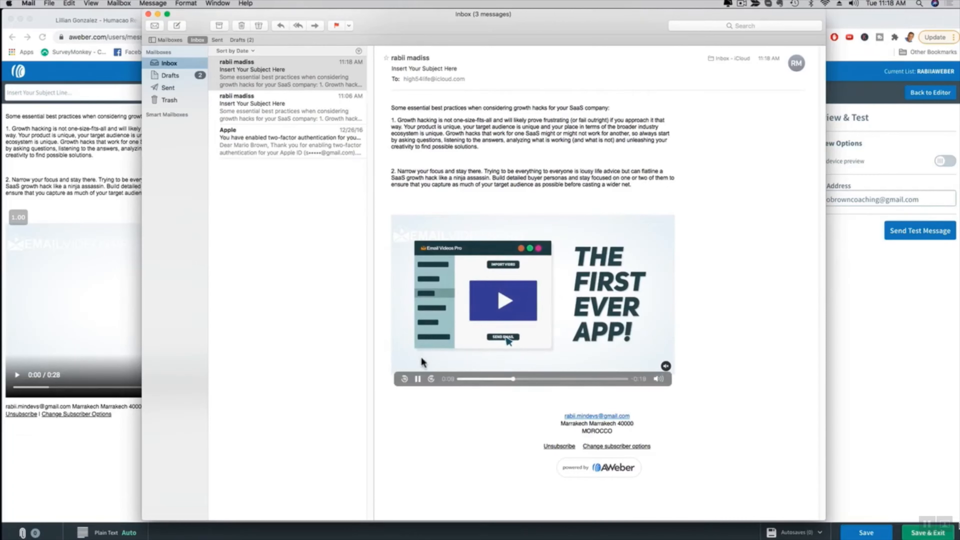
left_click(417, 379)
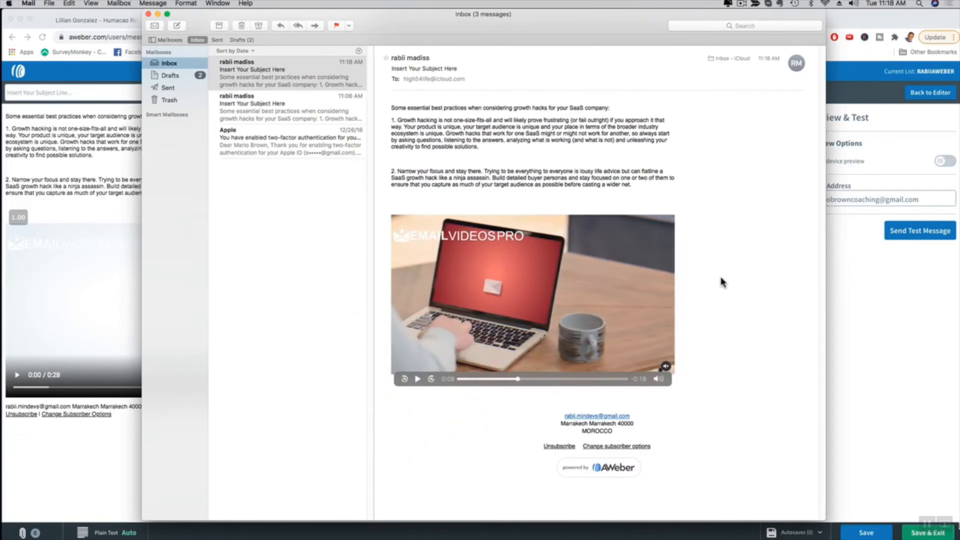